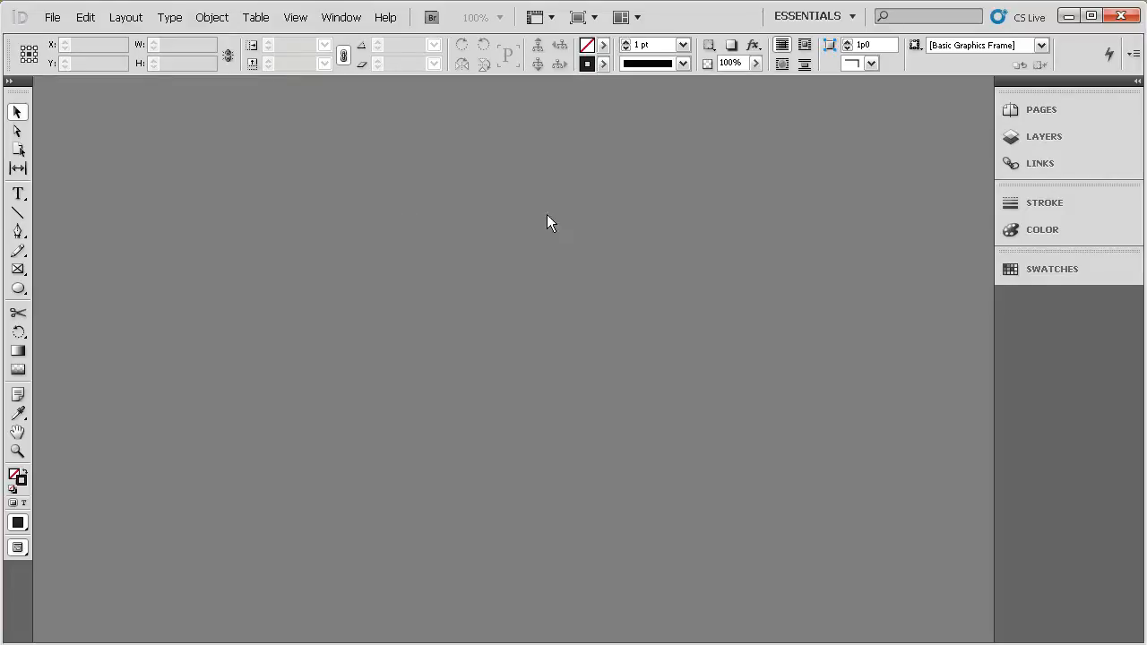
left_click(54, 20)
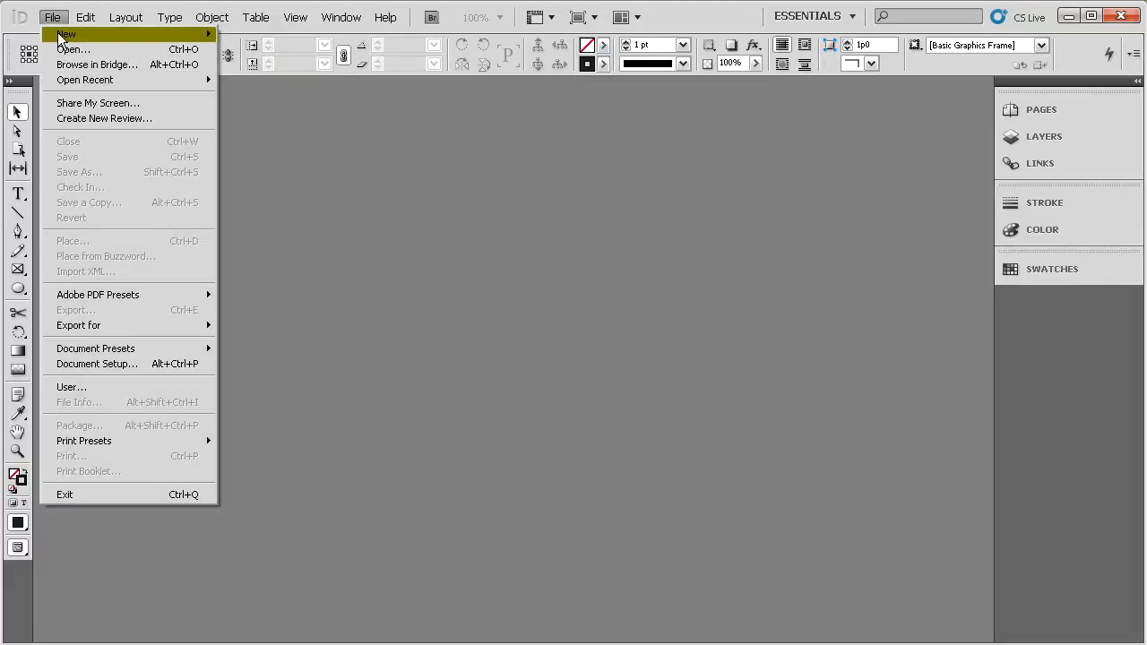
mouse_move(84, 36)
left_click(255, 34)
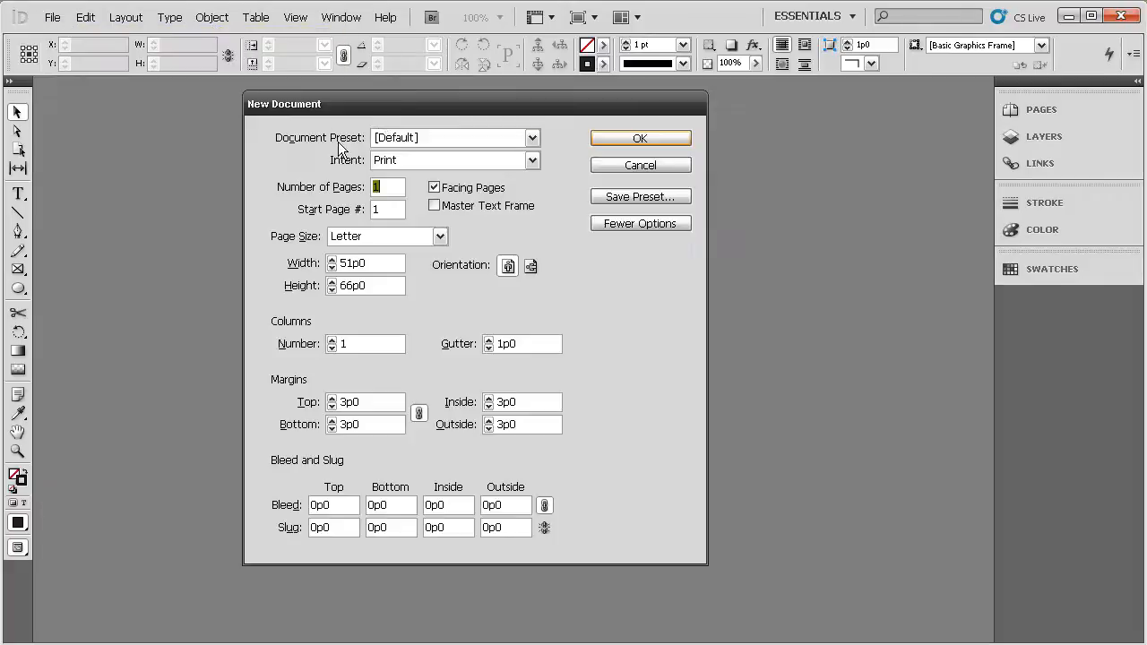
left_click_drag(380, 107, 409, 125)
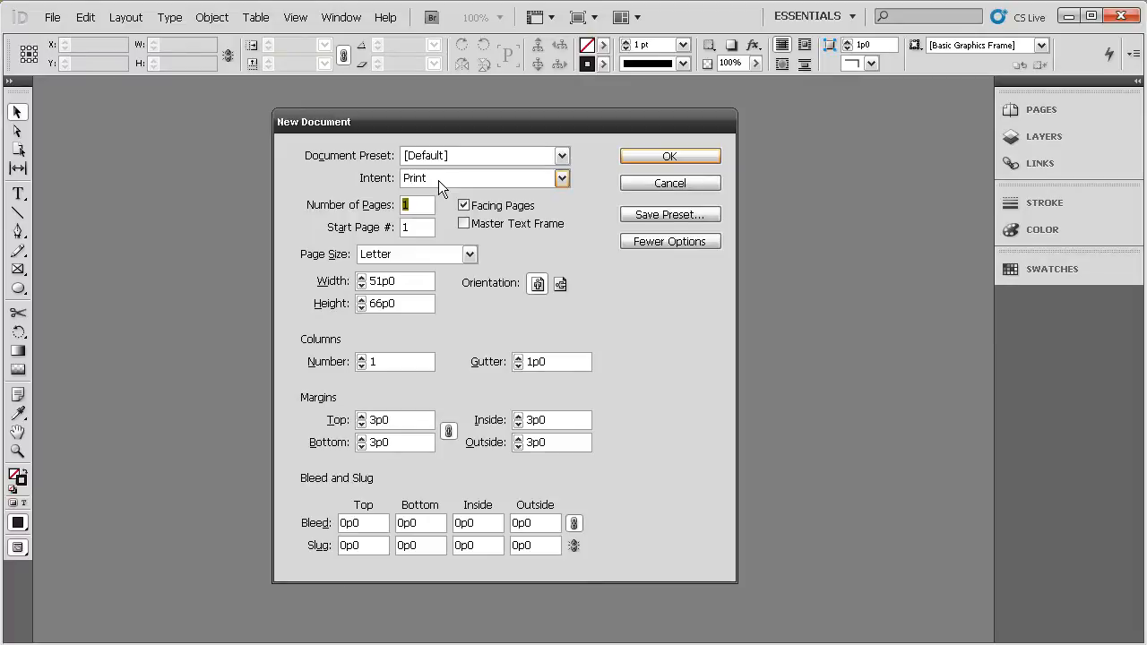
left_click(465, 179)
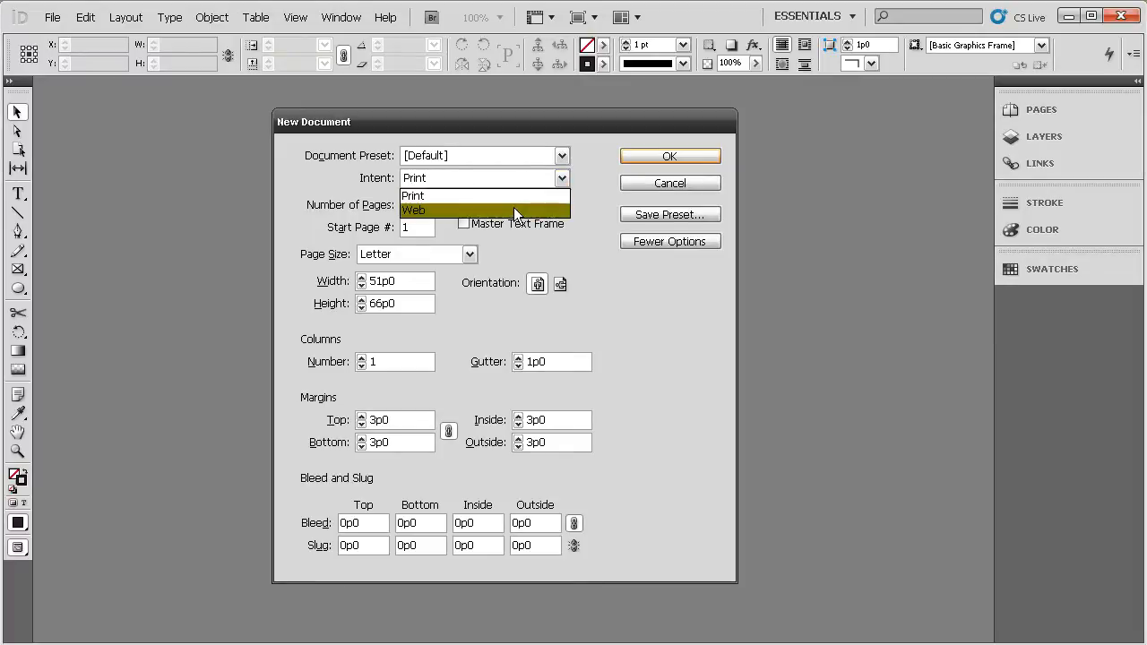
left_click(513, 195)
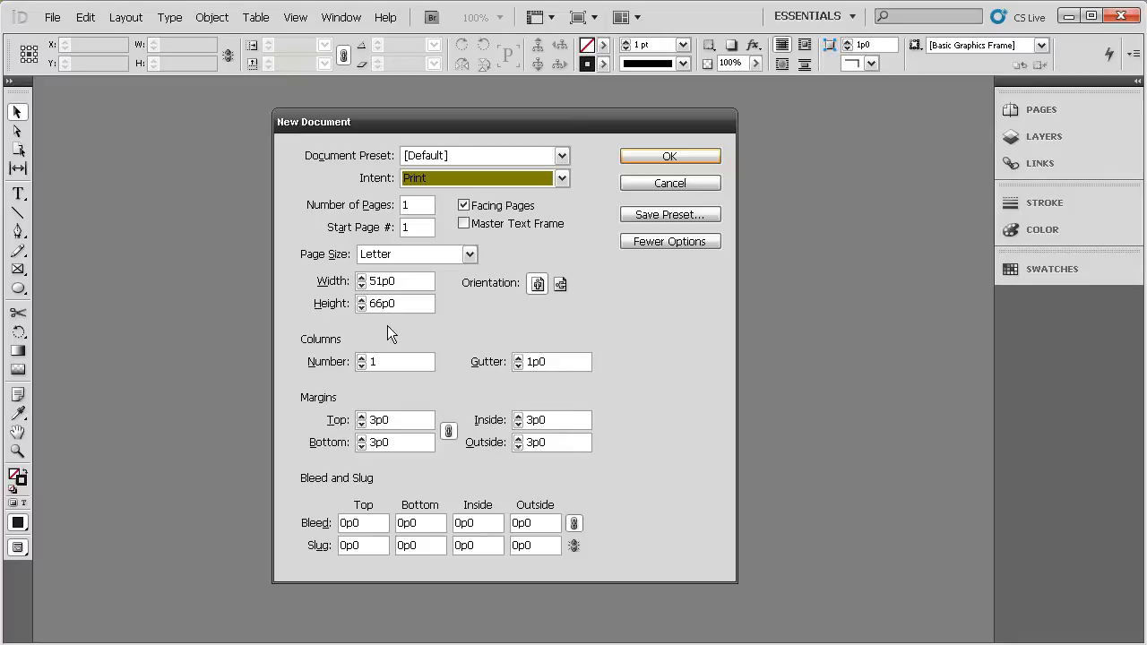
left_click(511, 180)
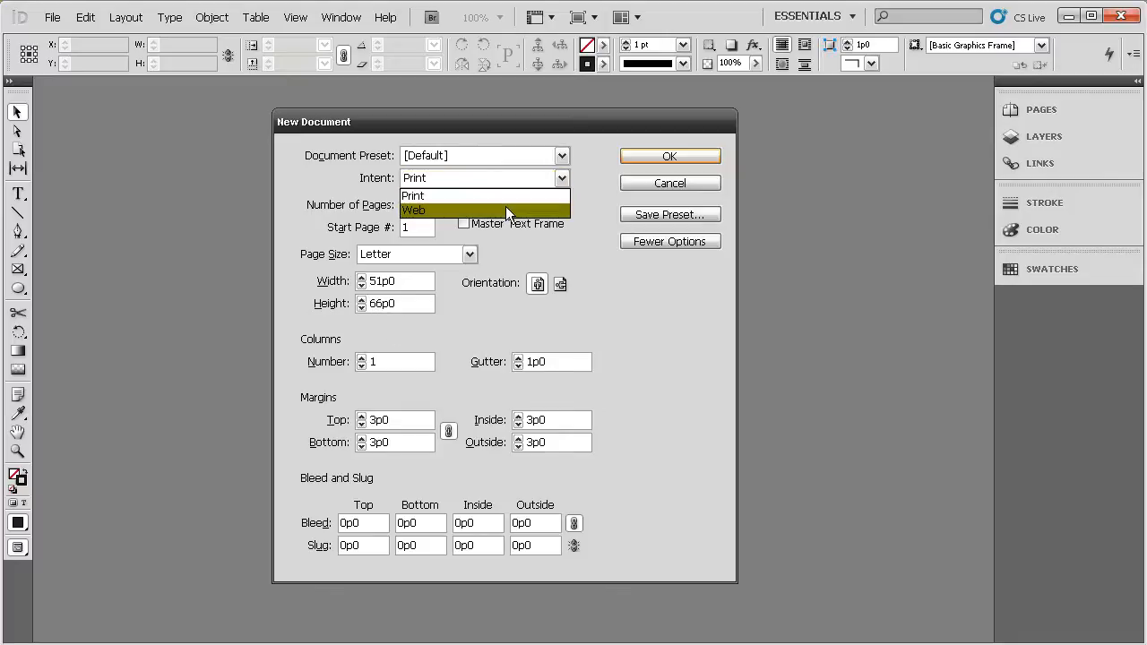
left_click(505, 208)
left_click_drag(507, 131, 497, 120)
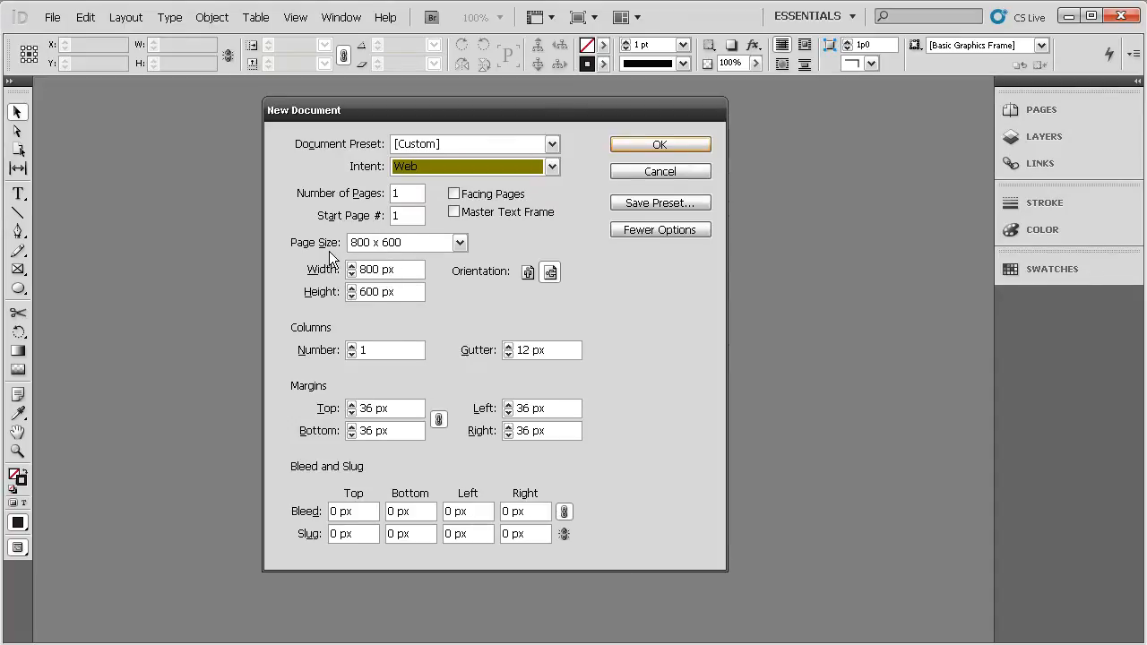
left_click(458, 242)
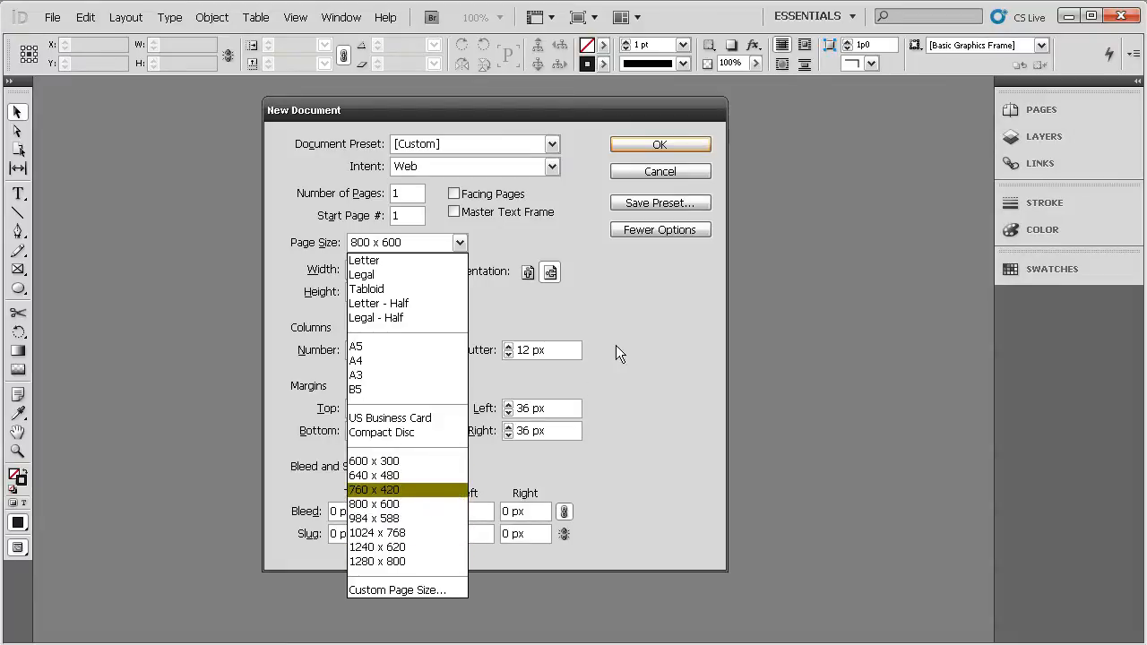
left_click(404, 535)
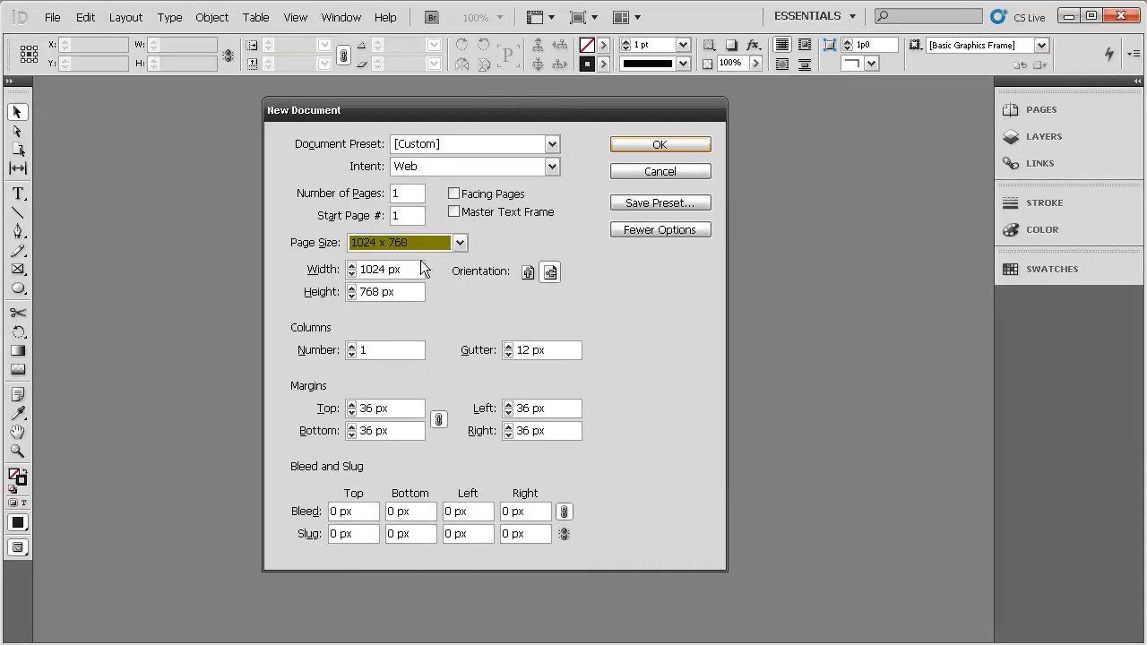
left_click(621, 172)
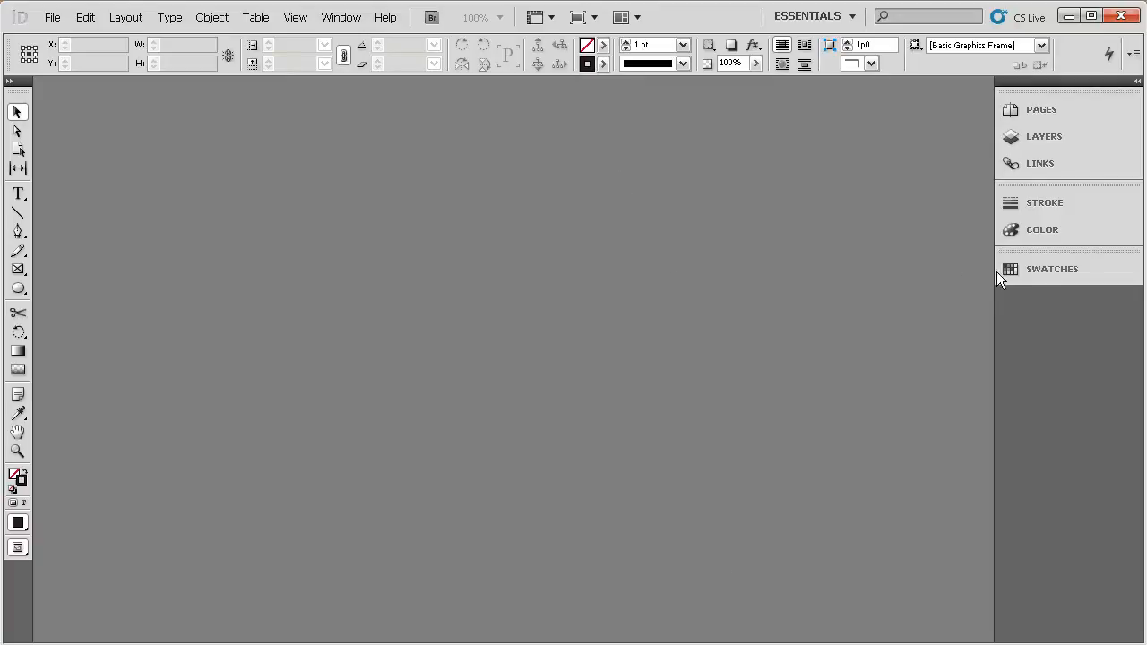
Display the Swatches panel while creating a one-page Web-intent document at 800 x 600 px, and collapse the panel.
left_click(1045, 268)
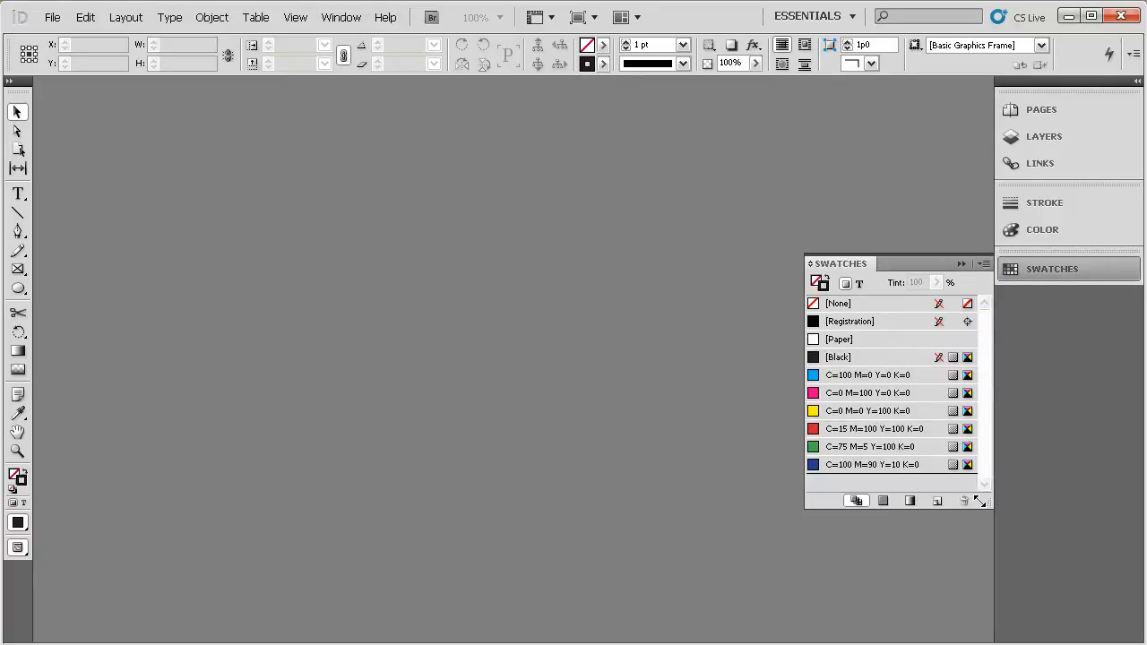
left_click_drag(980, 503, 983, 524)
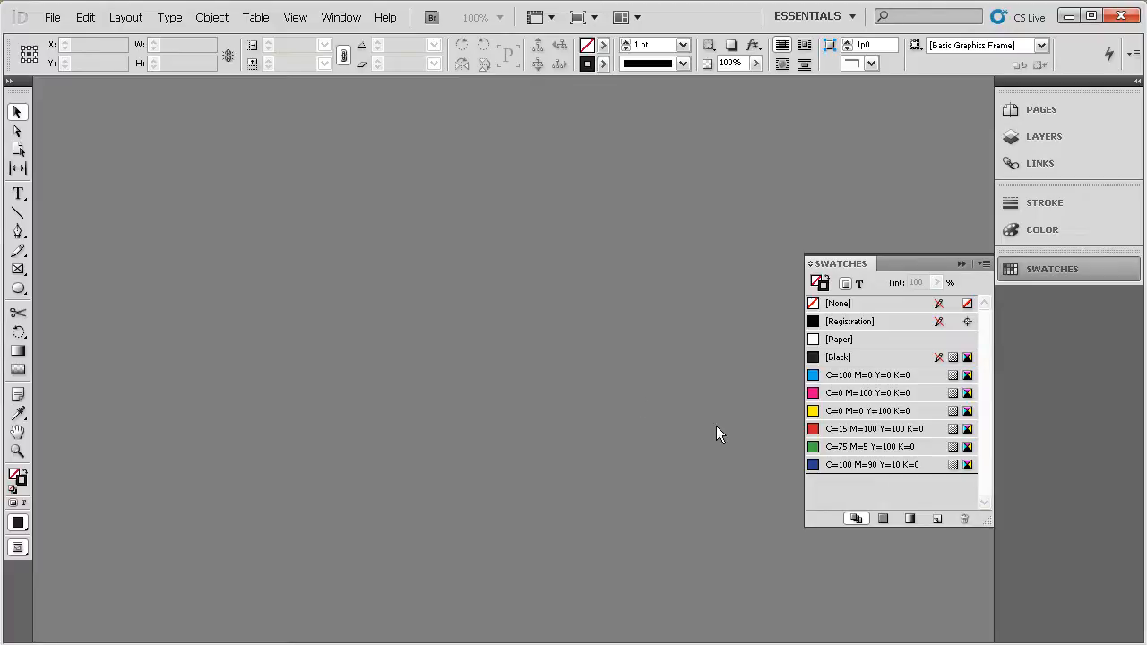
left_click(52, 17)
mouse_move(91, 36)
left_click(225, 34)
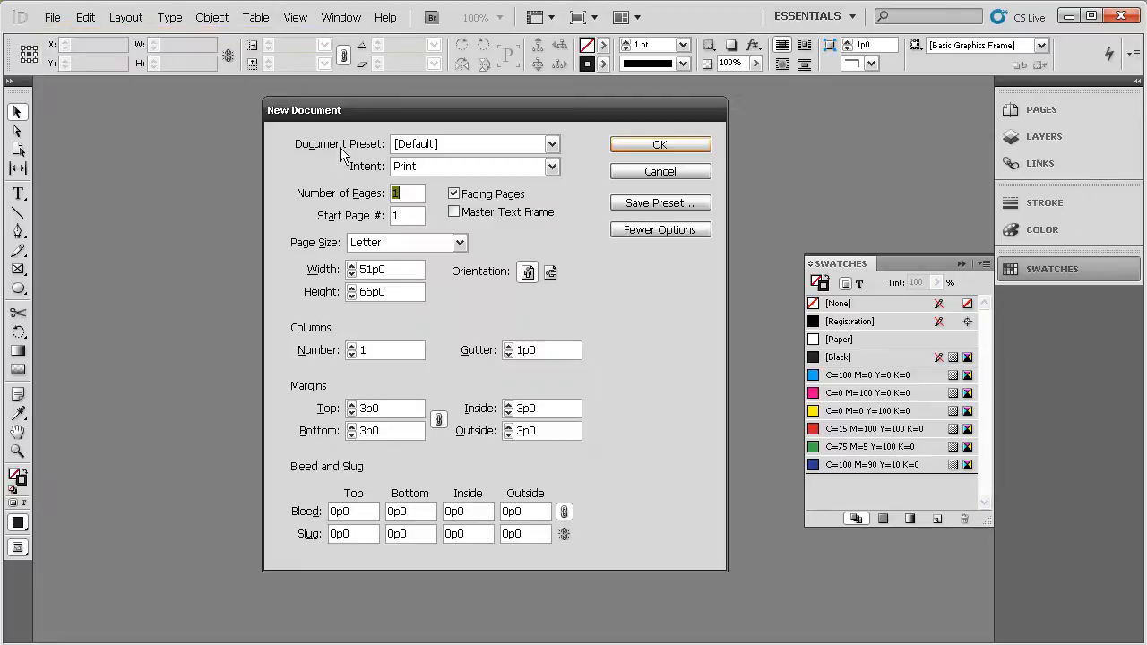
left_click(438, 168)
left_click(428, 198)
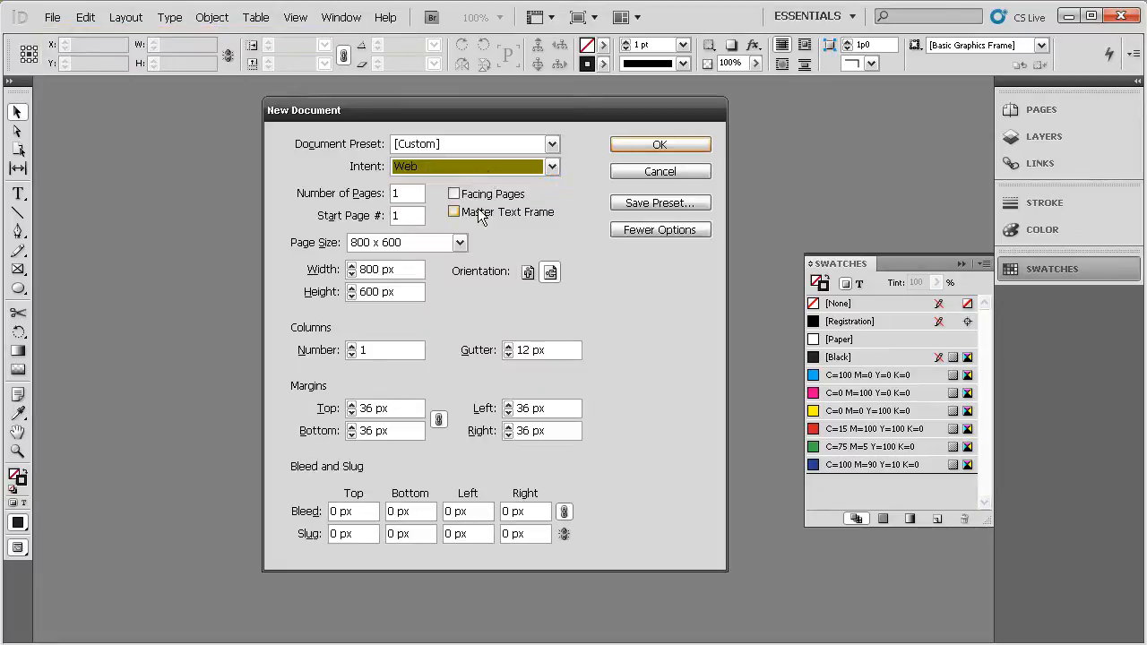
left_click_drag(517, 119, 492, 104)
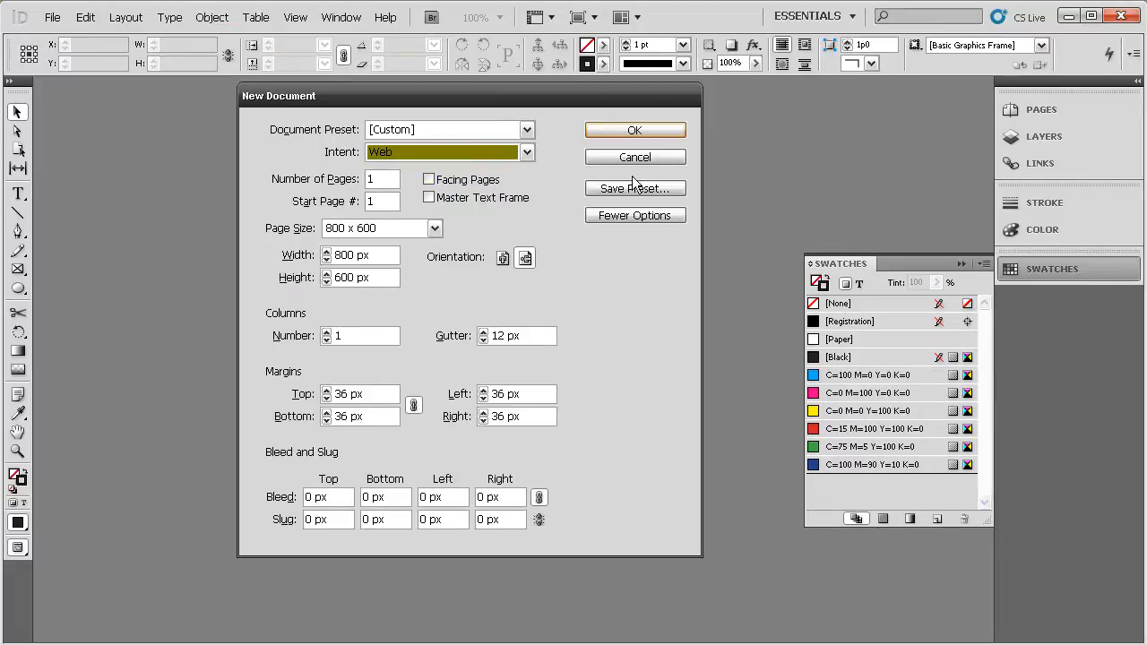
left_click(633, 131)
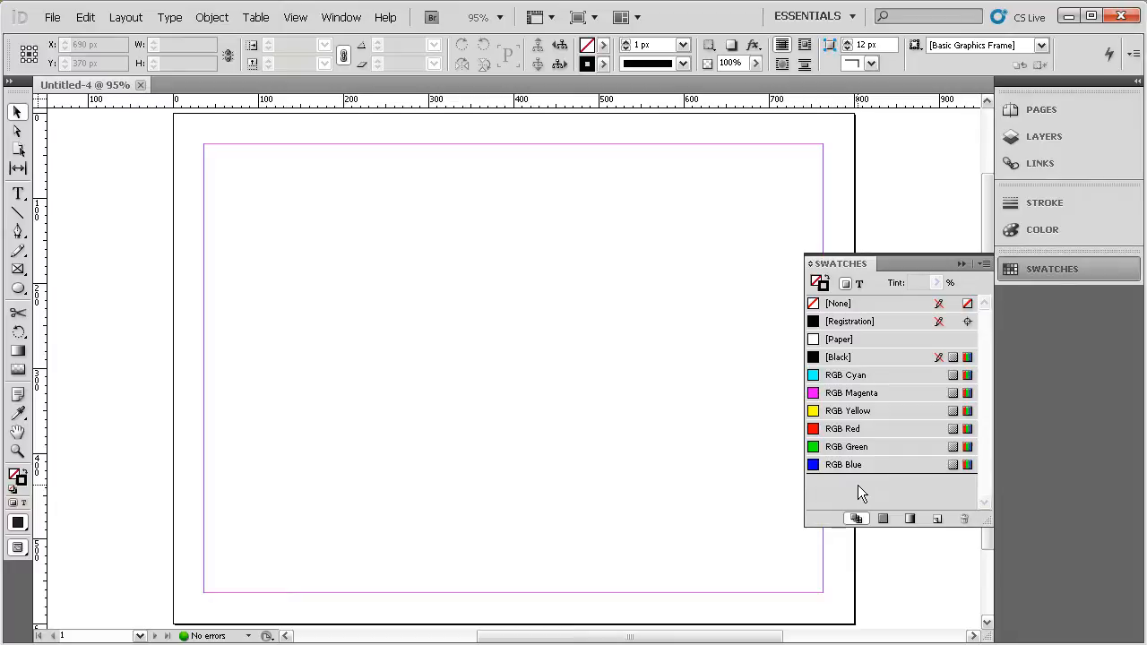
left_click(1027, 268)
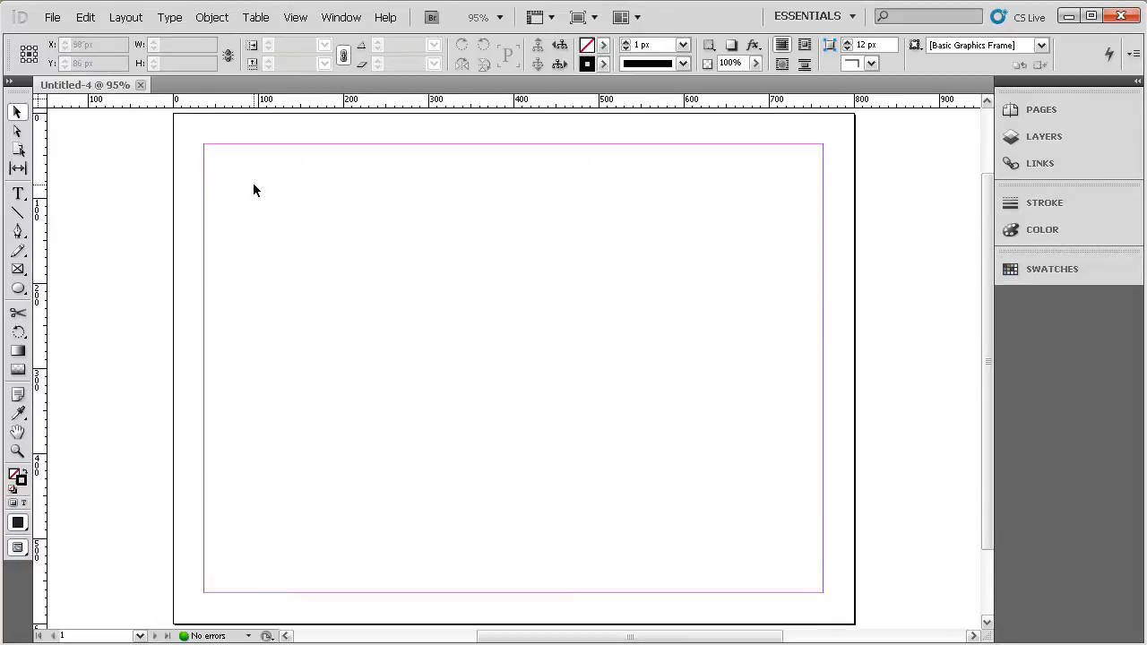
Check the new document's Transparency Blend Space setting and close the document.
left_click(86, 17)
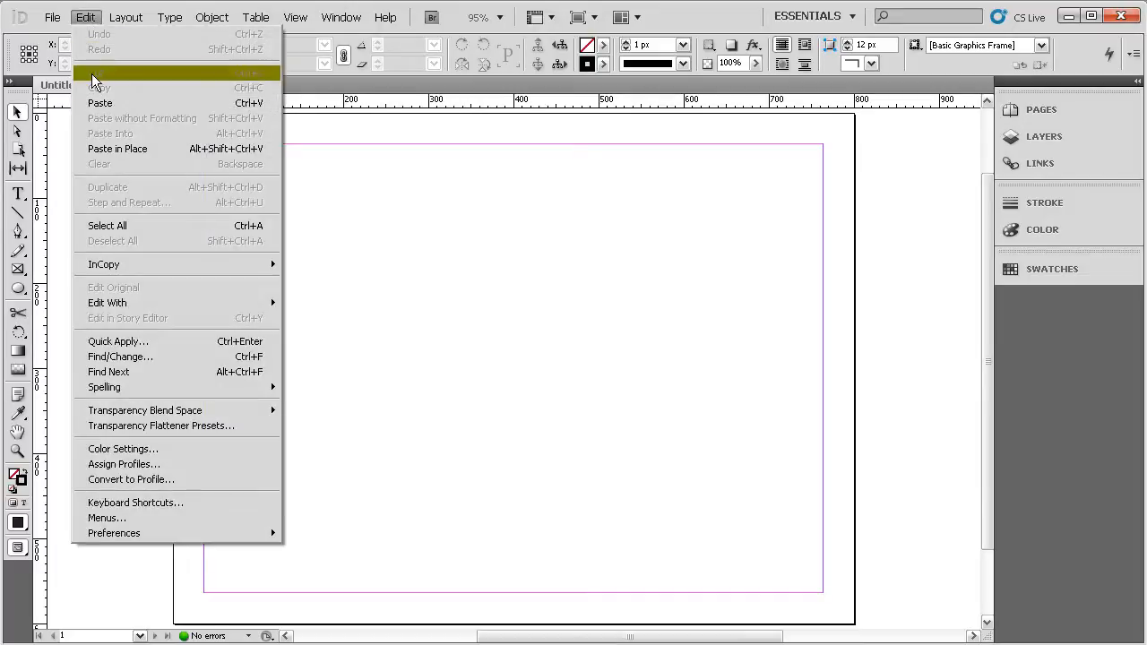
mouse_move(125, 412)
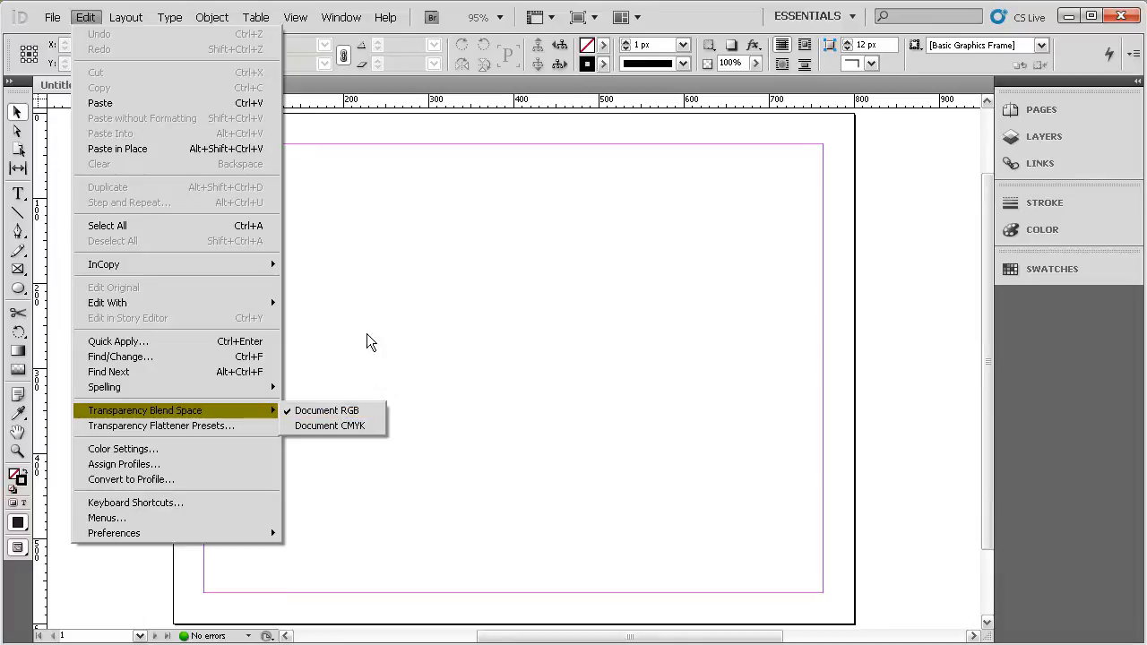
left_click(452, 250)
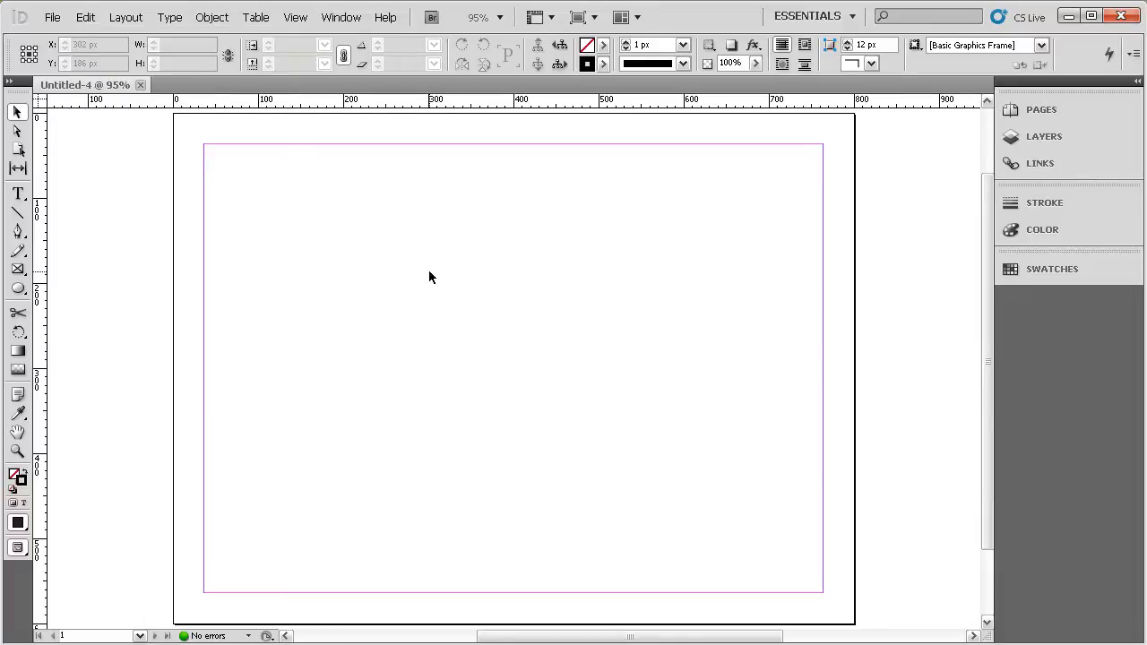
left_click(139, 84)
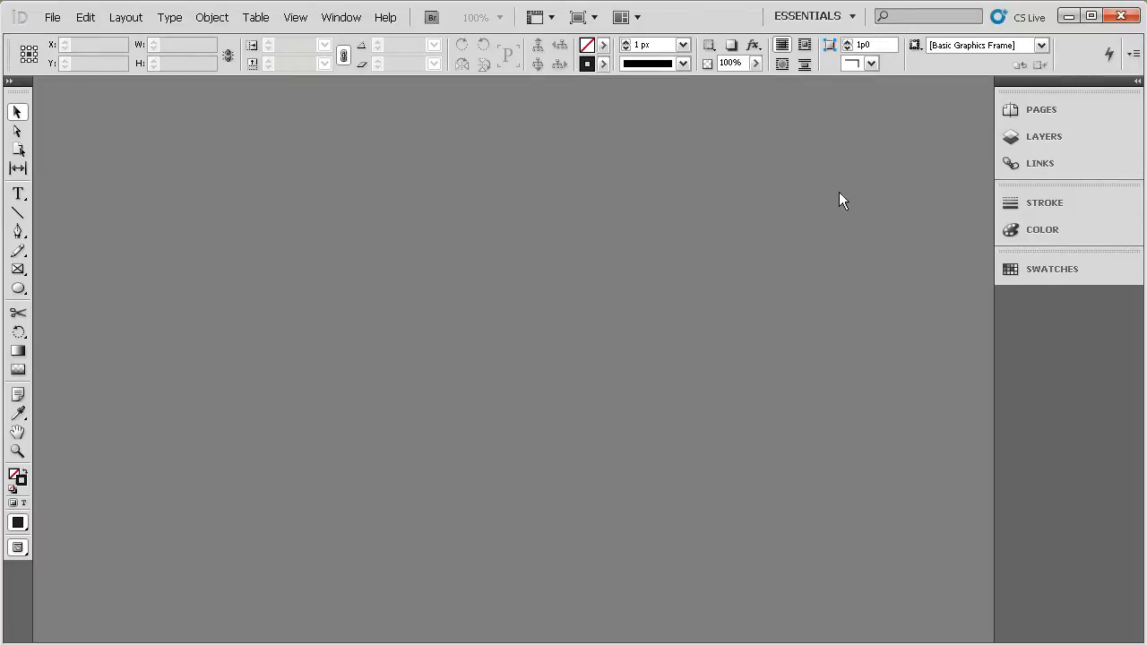
Switch to the Interactive for PDF workspace and examine its Hyperlinks, Bookmarks, Buttons, Media, Preview and Sample Buttons panels.
left_click(838, 16)
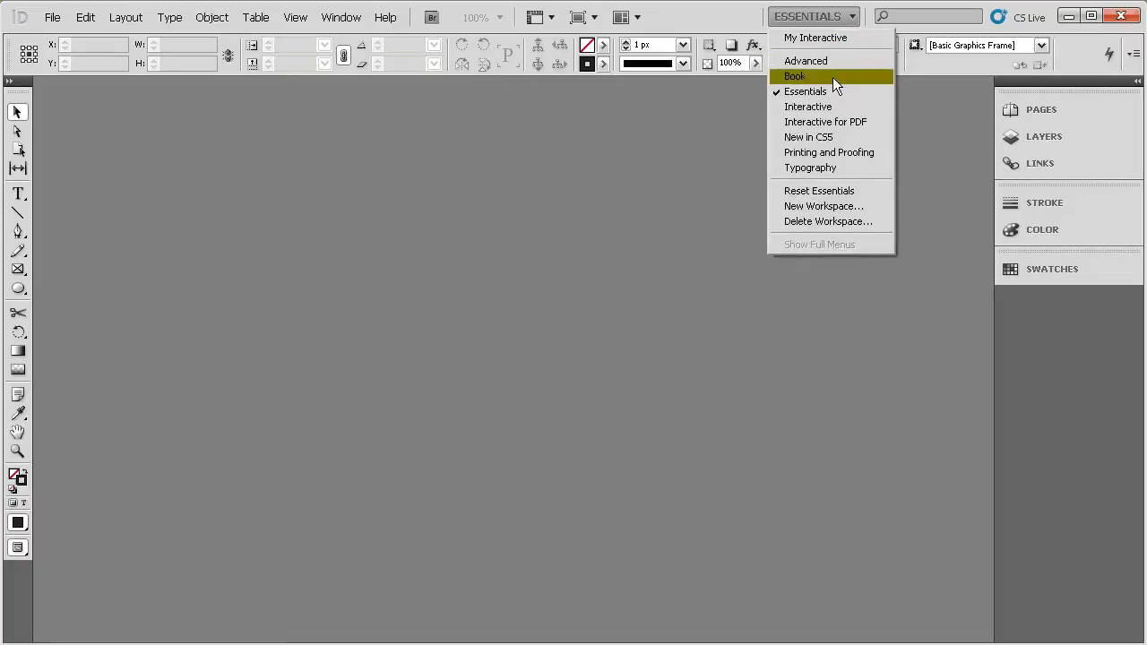
left_click(854, 121)
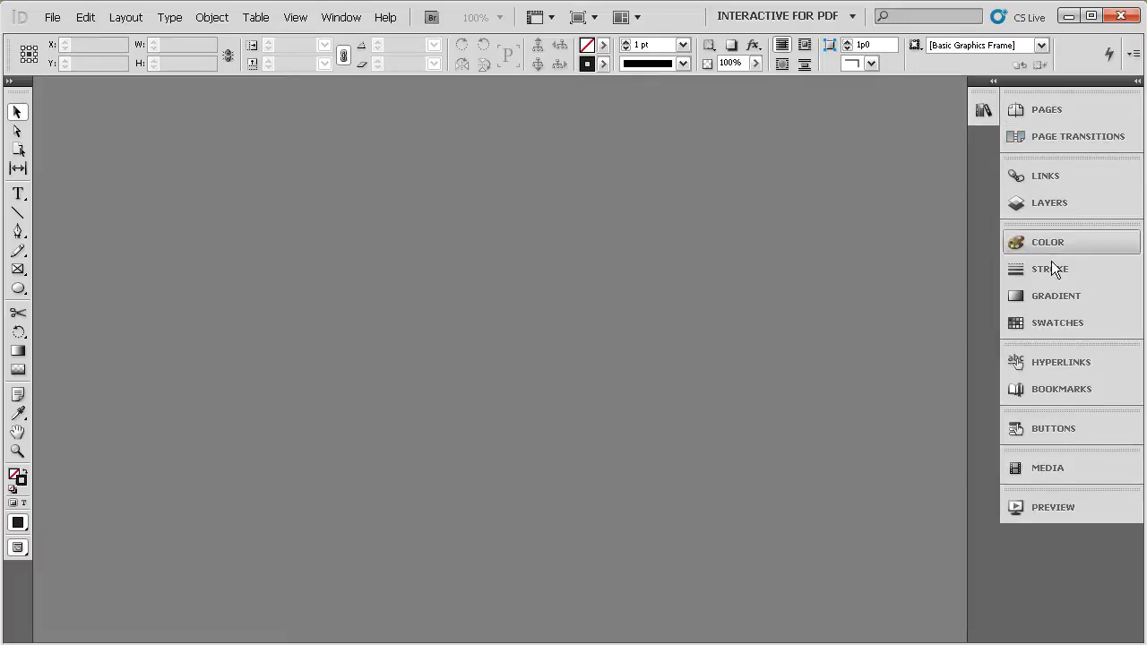
left_click(1051, 362)
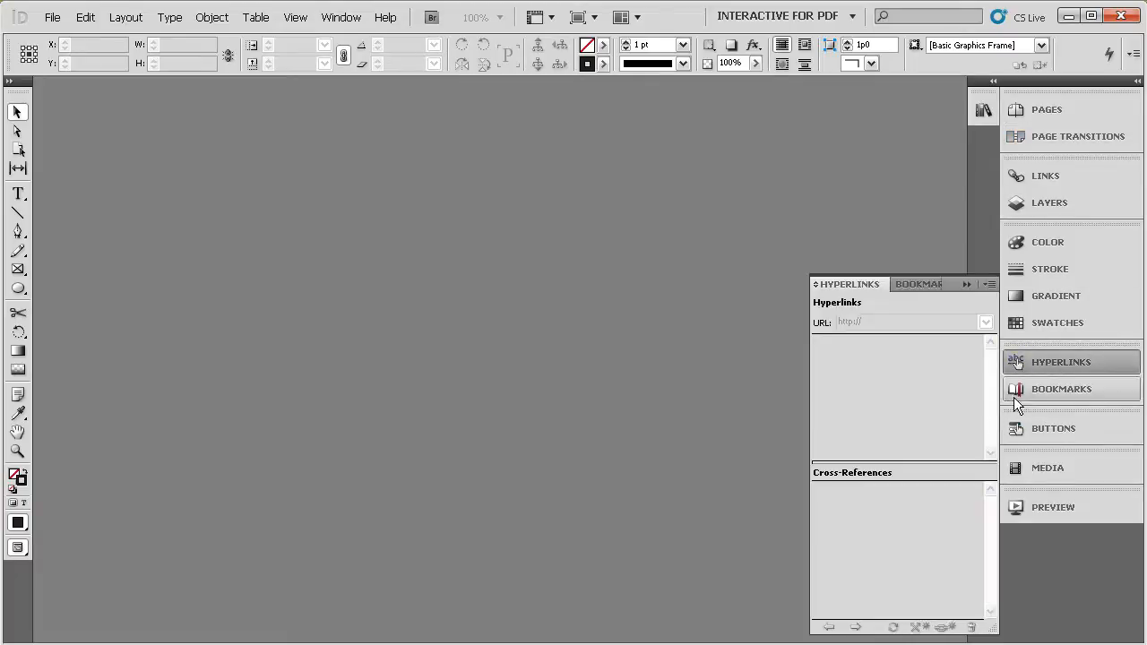
left_click(1042, 391)
left_click(1041, 428)
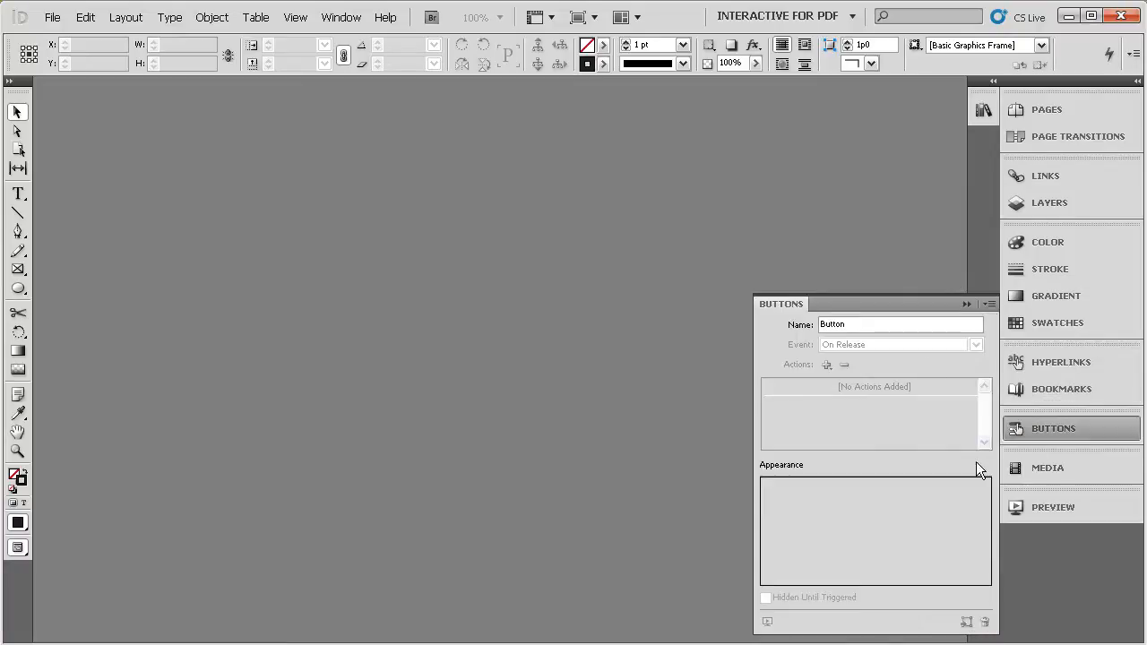
left_click(1044, 469)
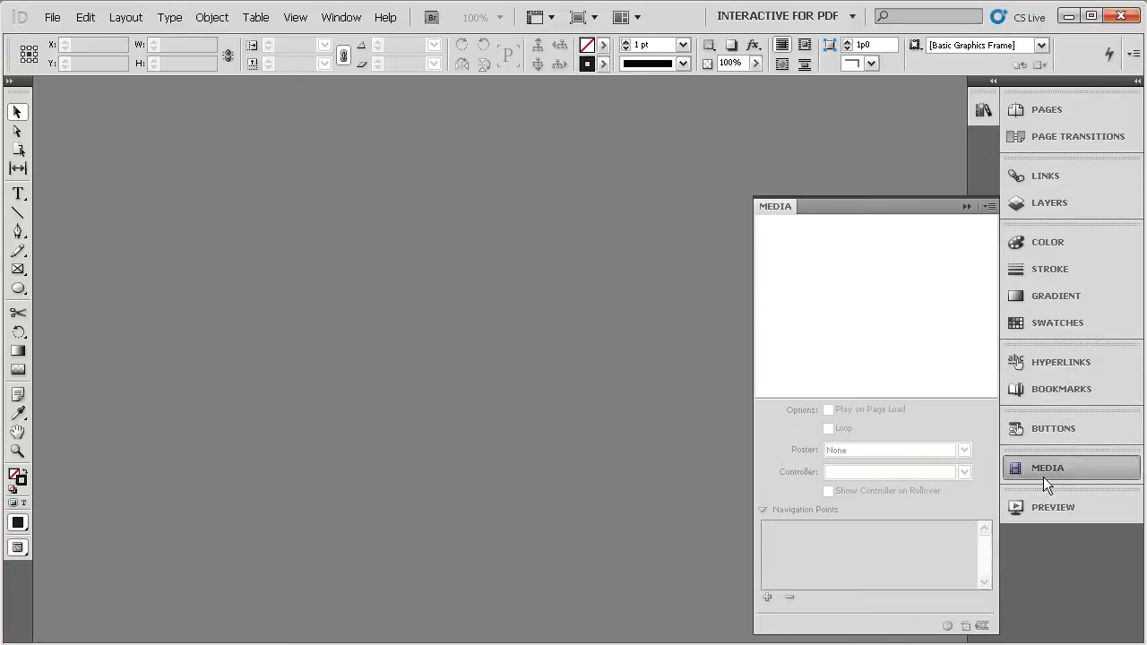
left_click(1049, 509)
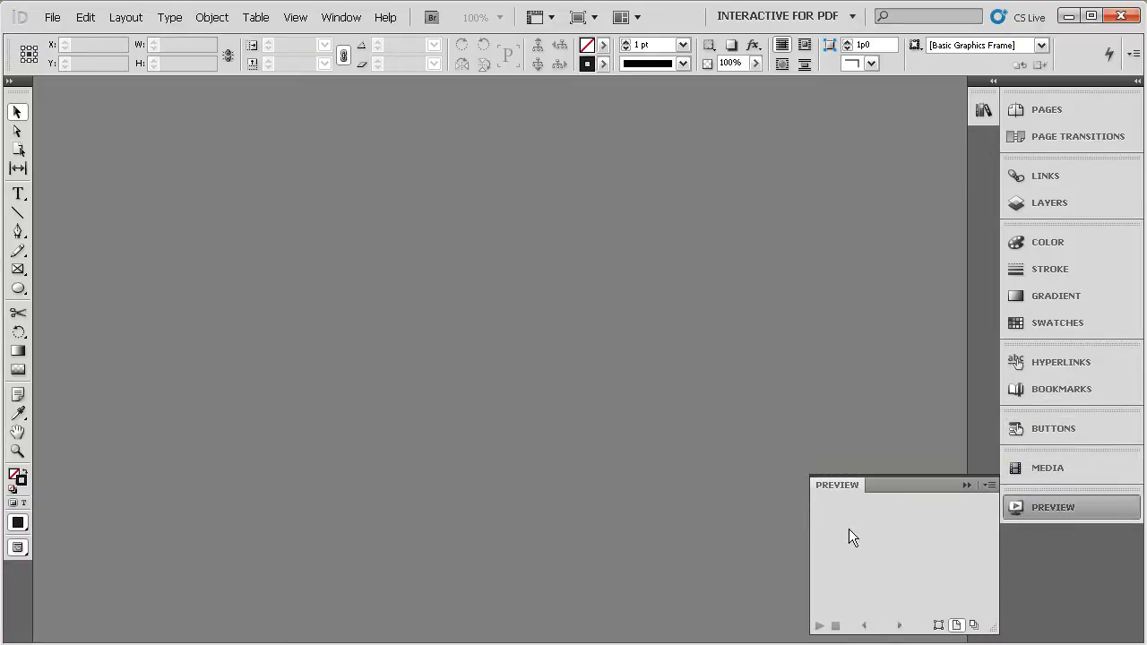
left_click(1049, 507)
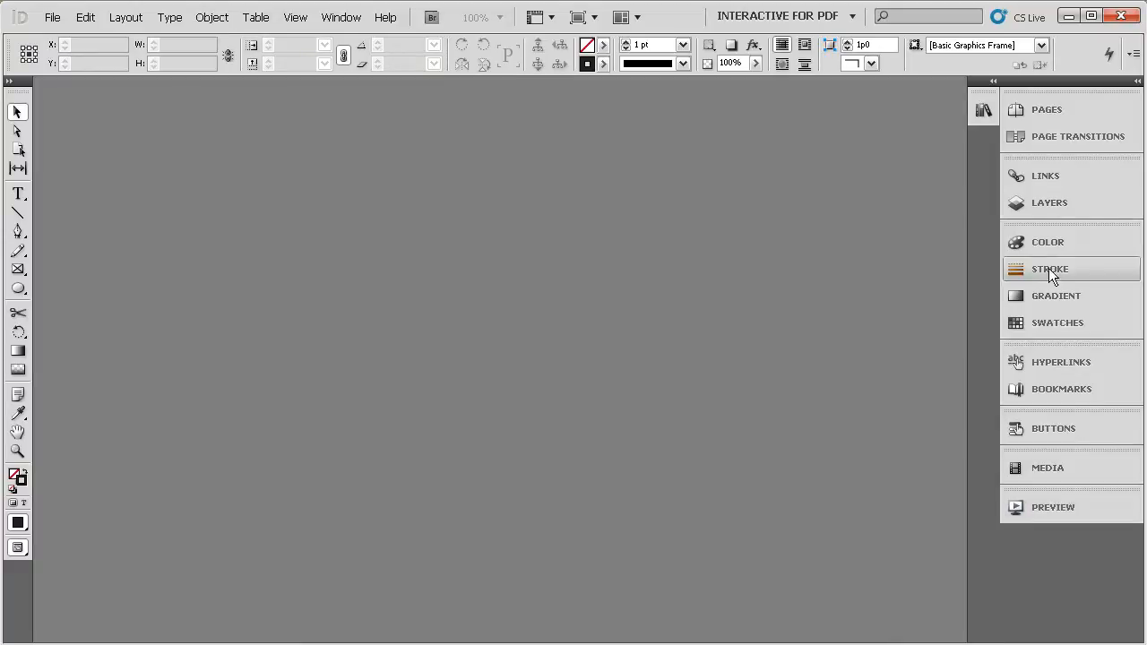
left_click(986, 114)
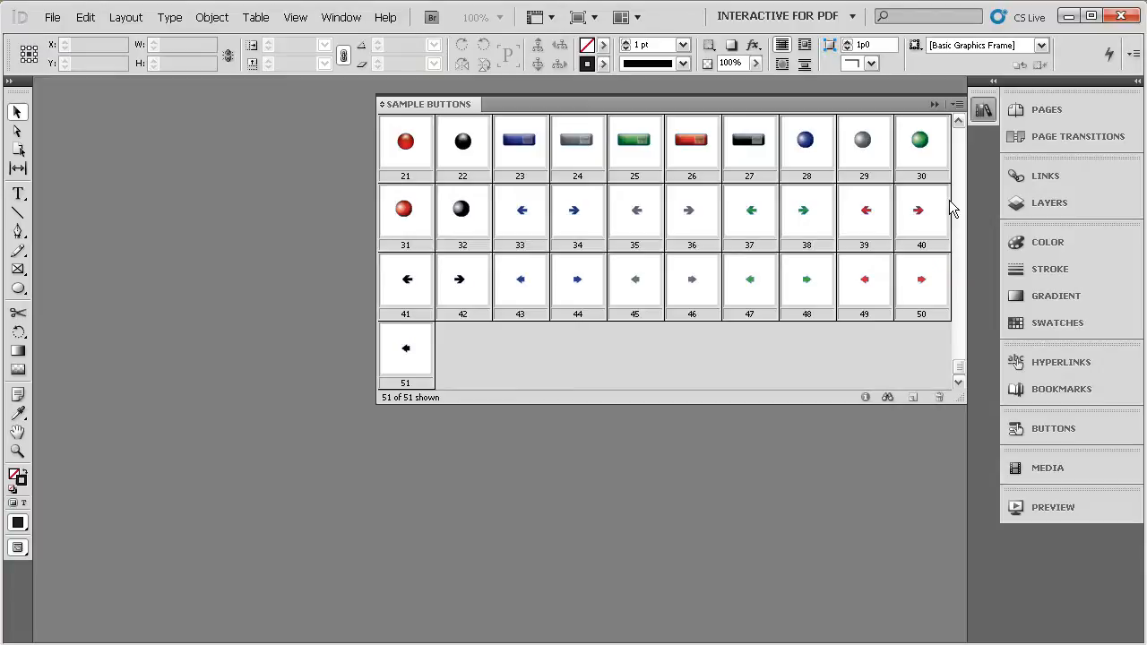
left_click(983, 111)
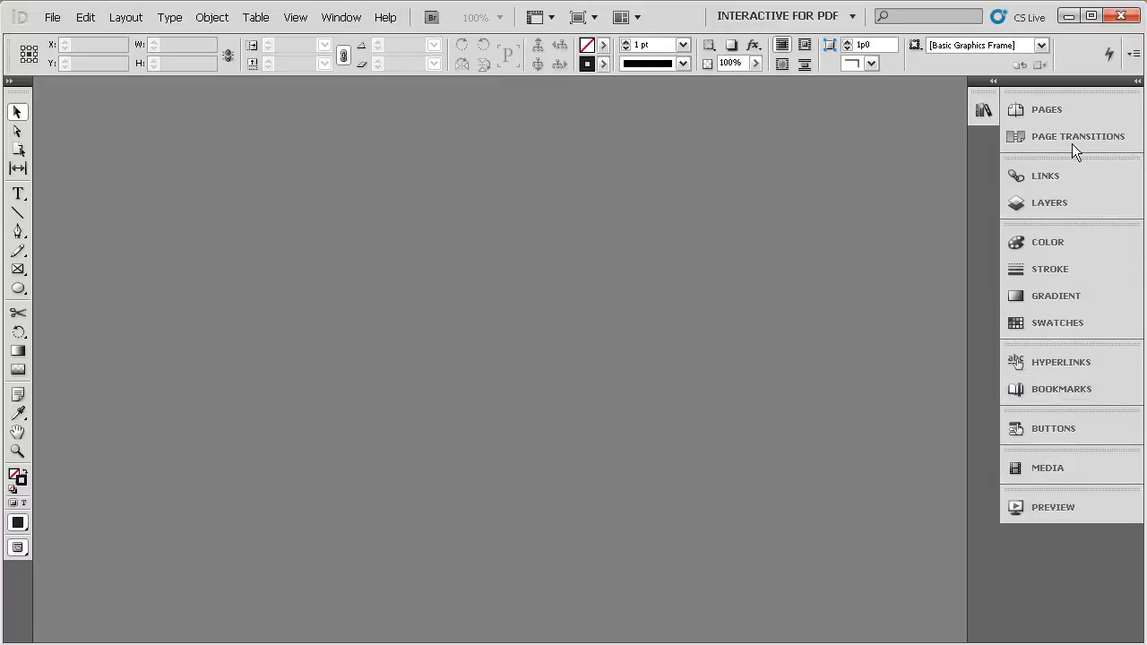
Switch to the Interactive workspace and examine its Animation, Timing and Object States panels.
left_click(820, 23)
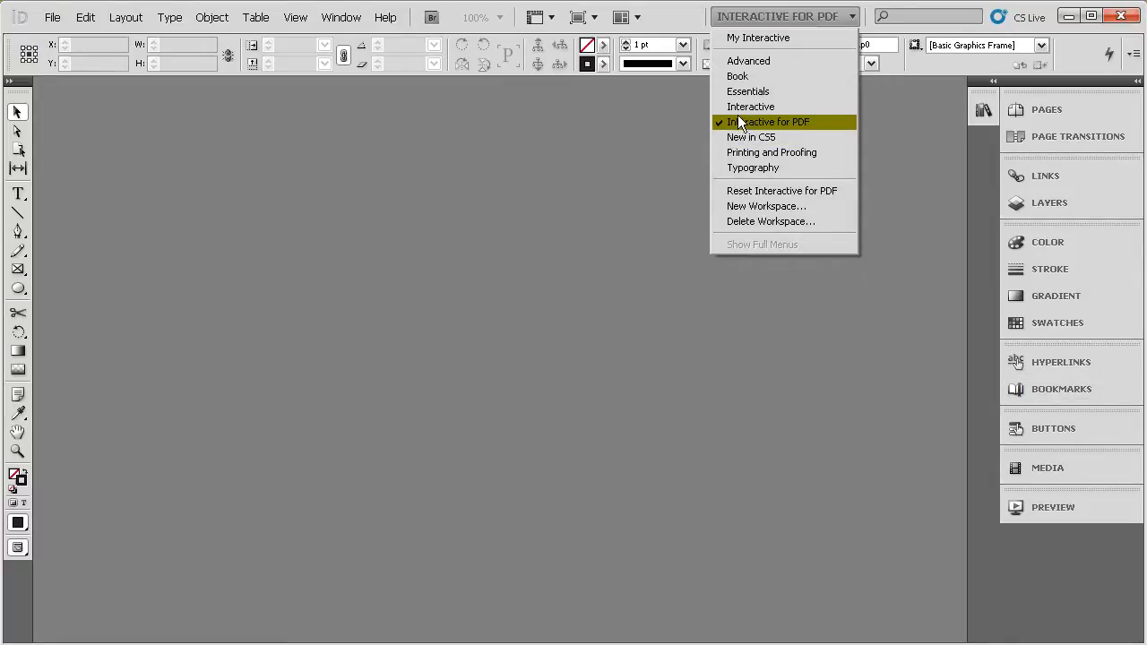
left_click(782, 109)
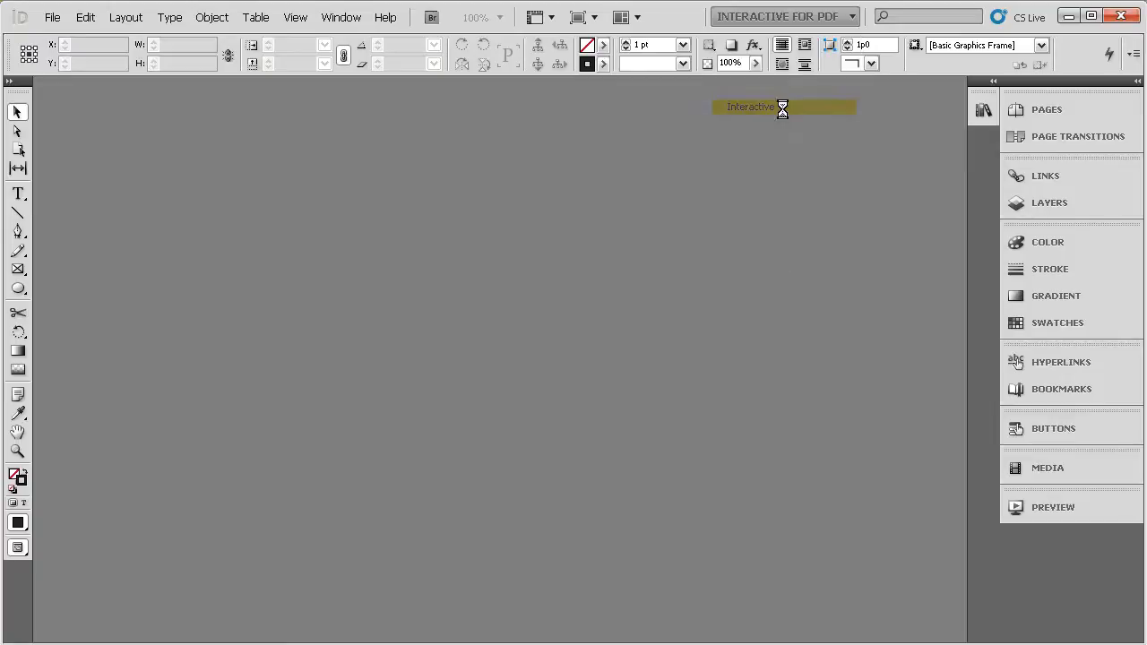
left_click(1128, 137)
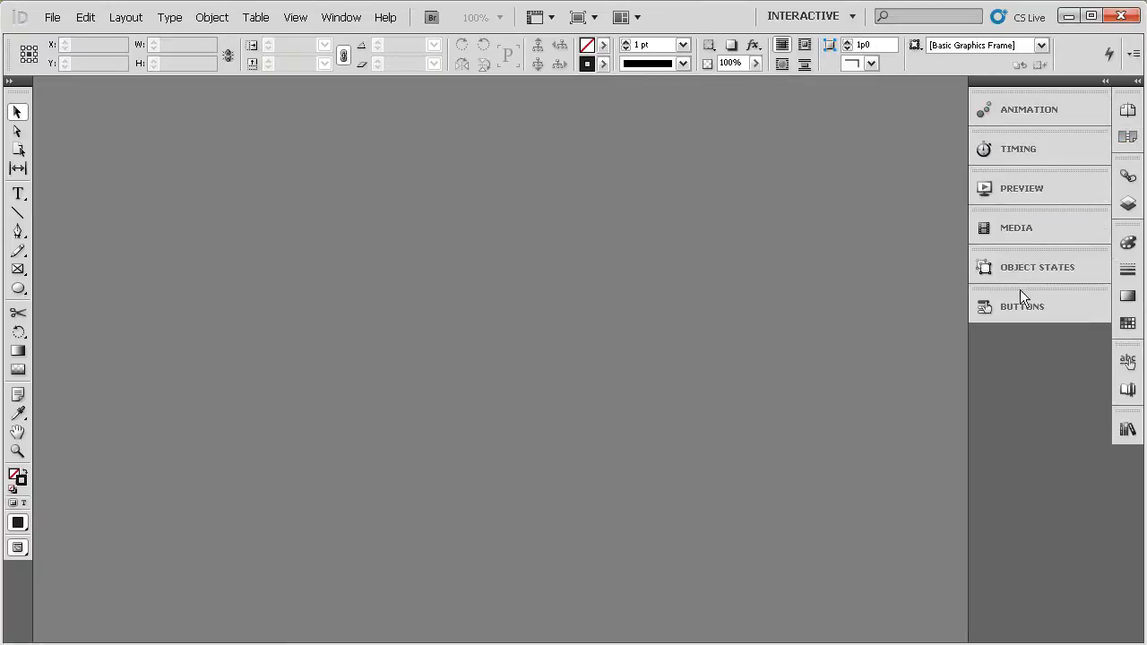
left_click(1008, 114)
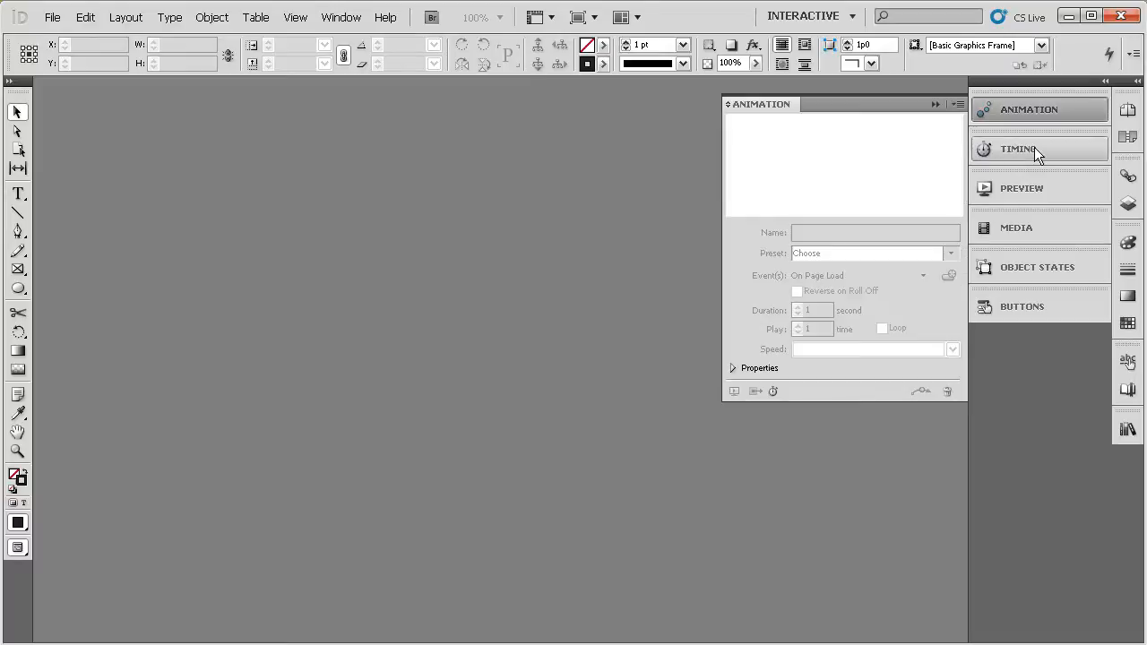
left_click(1014, 145)
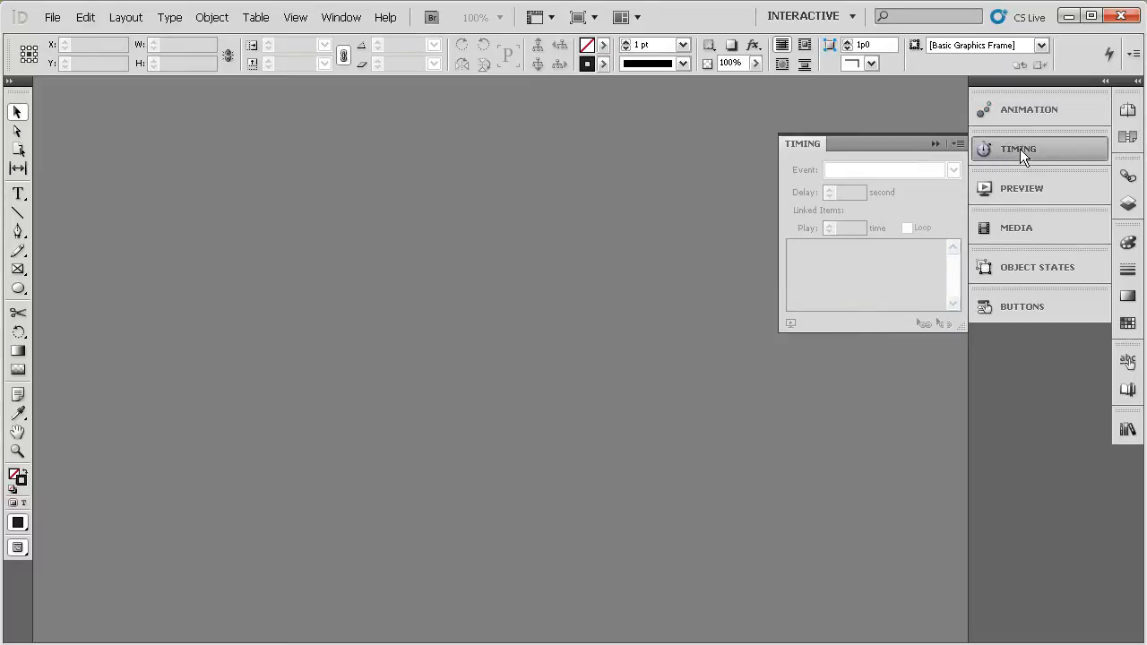
left_click(1020, 150)
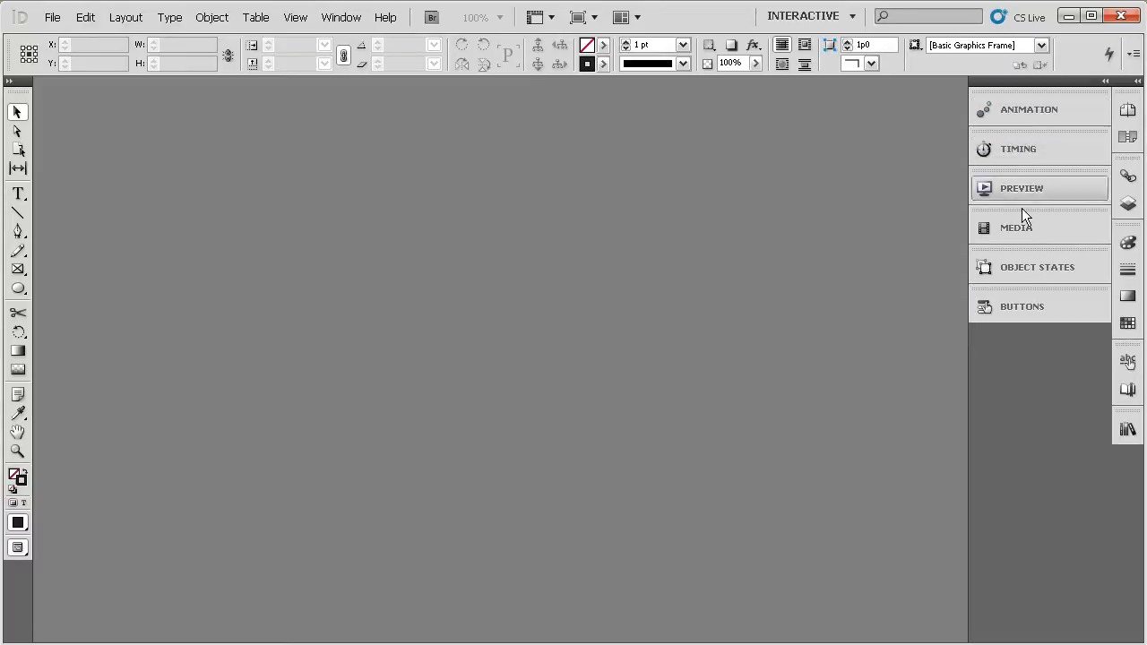
left_click(1023, 267)
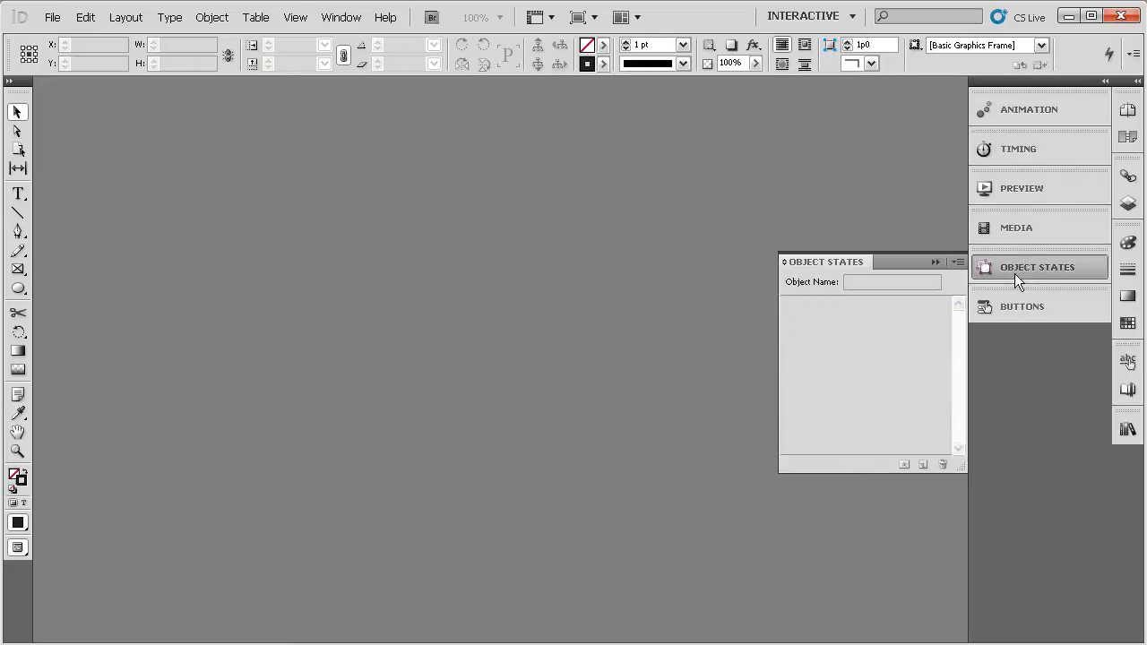
left_click(1014, 273)
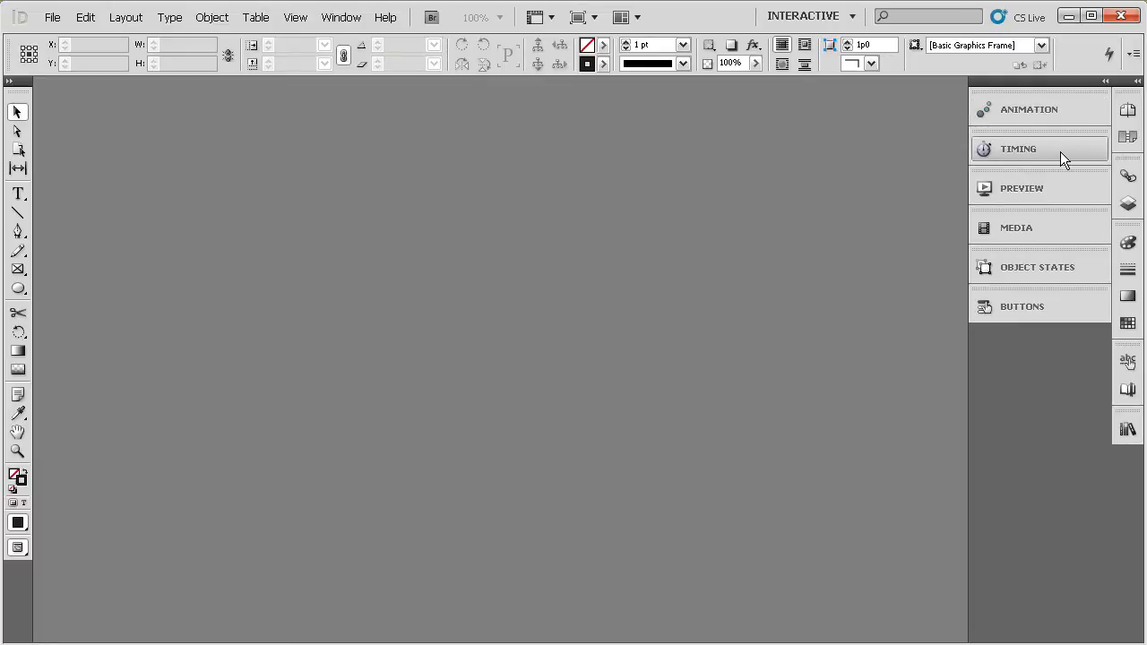
Expand the outer panel dock and narrow it, keeping the Animation-to-Buttons column collapsed to labelled icons.
left_click(1137, 80)
left_click_drag(553, 158, 943, 185)
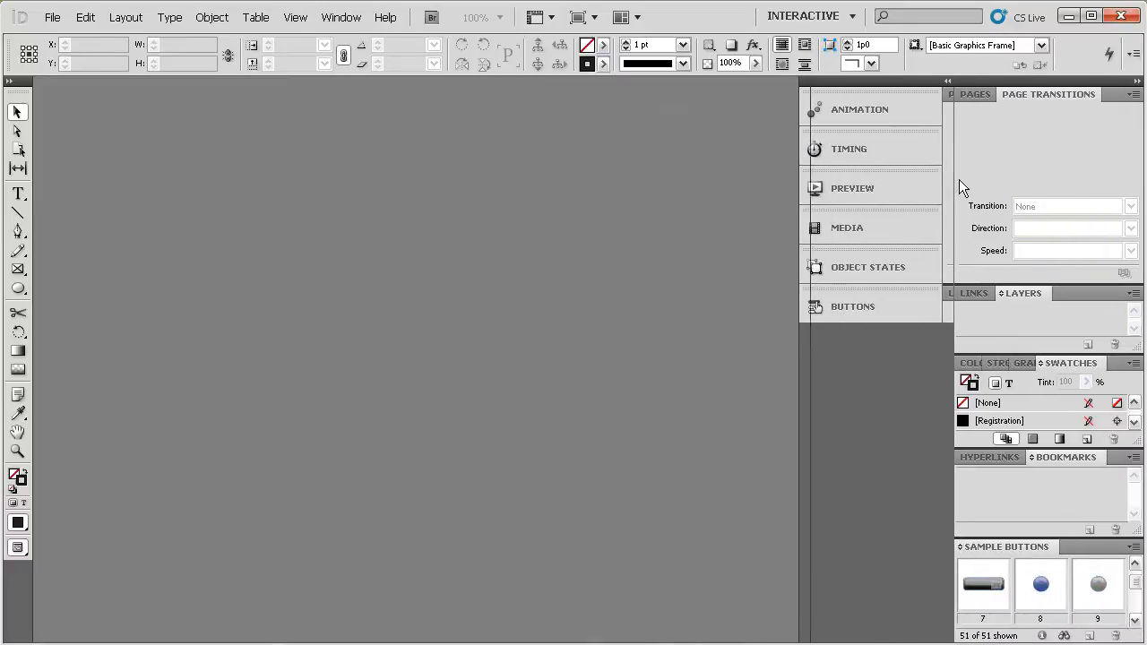
left_click(938, 83)
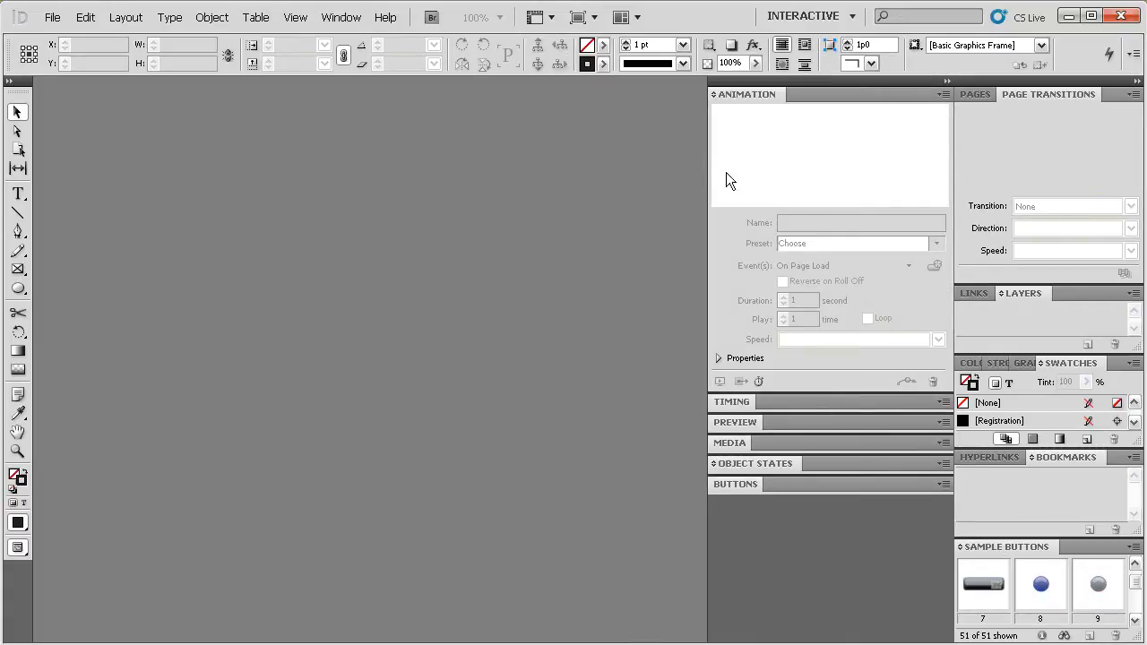
left_click(948, 81)
Move the Page Transitions panel below Buttons in the icon column, narrow the outer dock and group the Links panel with Pages.
left_click_drag(1027, 93, 861, 340)
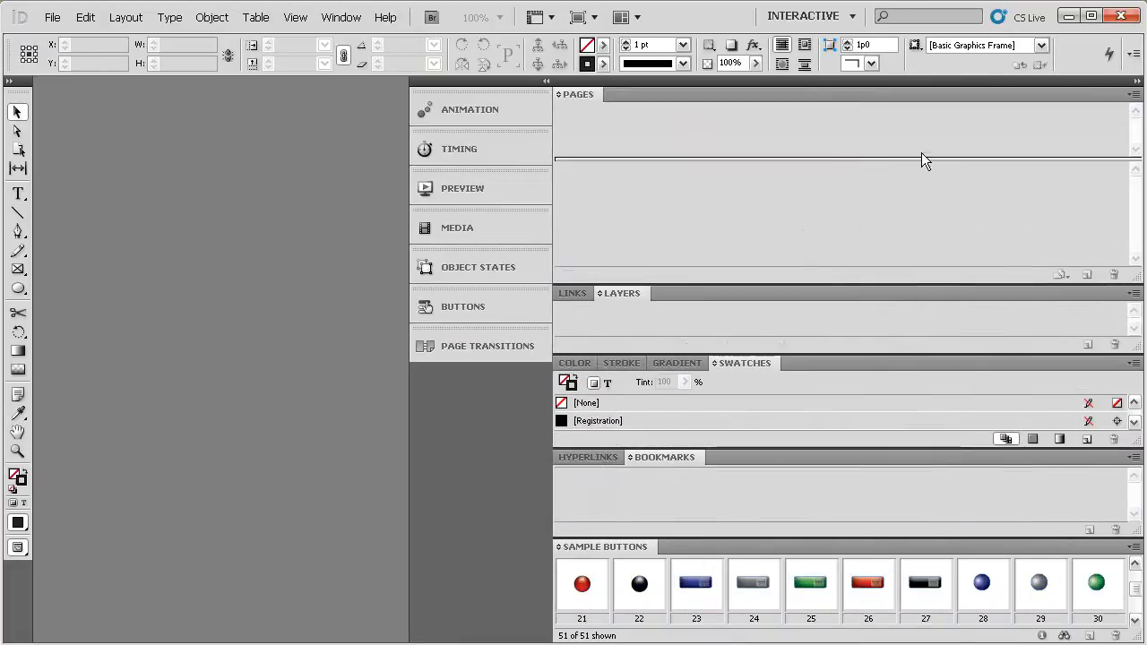
left_click_drag(549, 116, 947, 132)
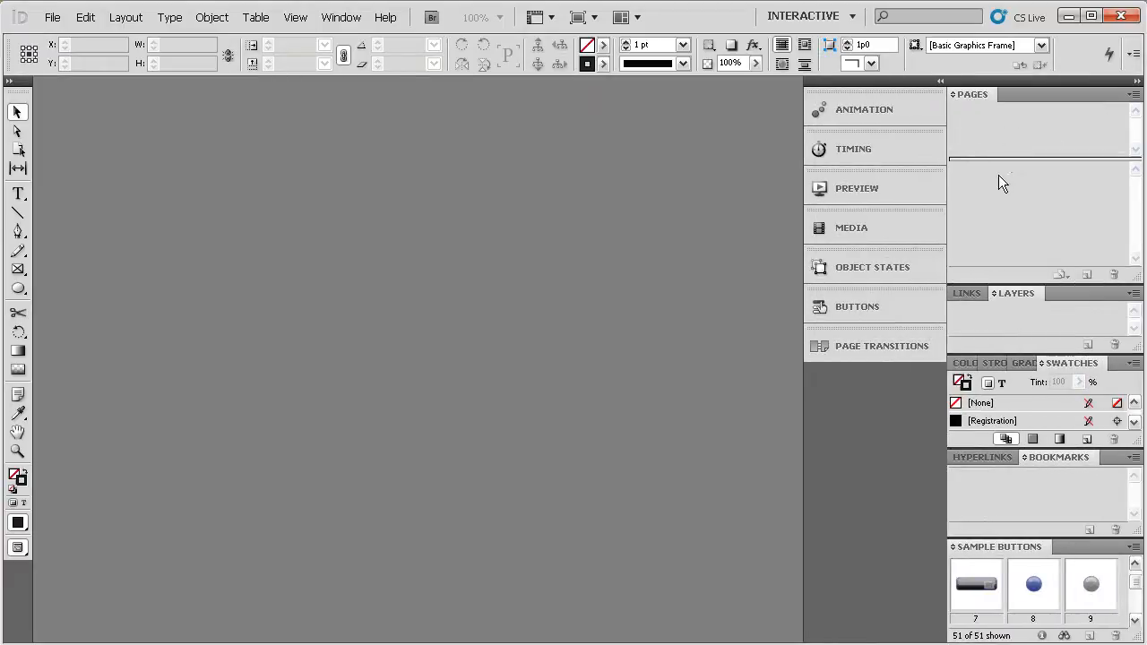
left_click_drag(973, 292, 1017, 99)
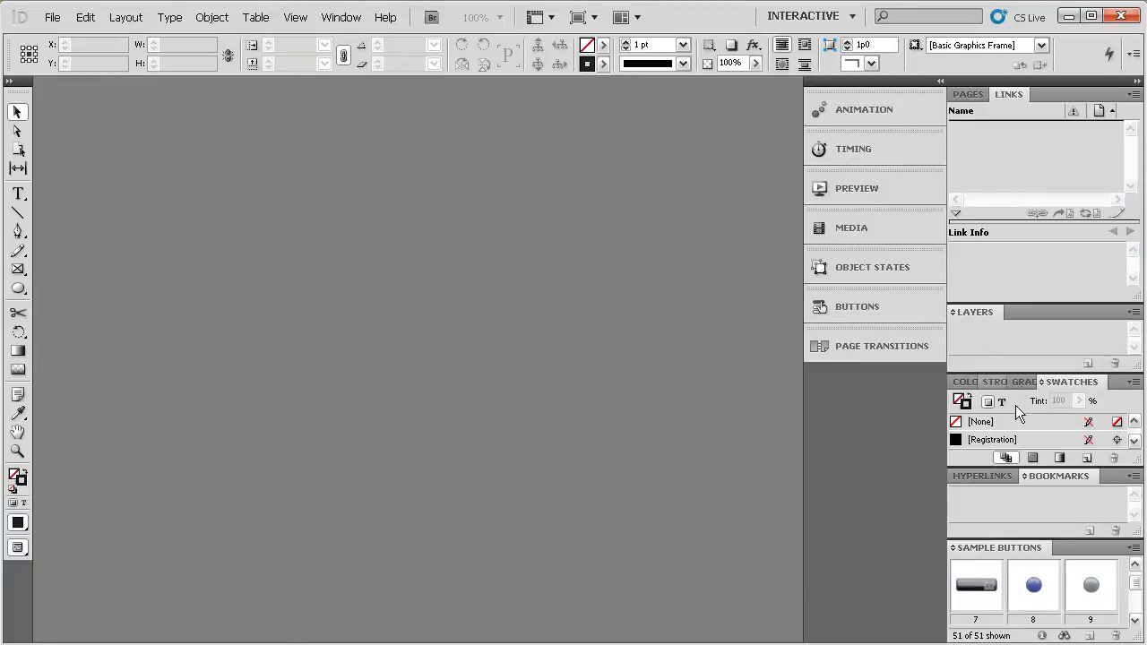
Group the Stroke, Color and Swatches panels below Page Transitions in the icon column and close the Gradient panel.
left_click_drag(1060, 385, 902, 387)
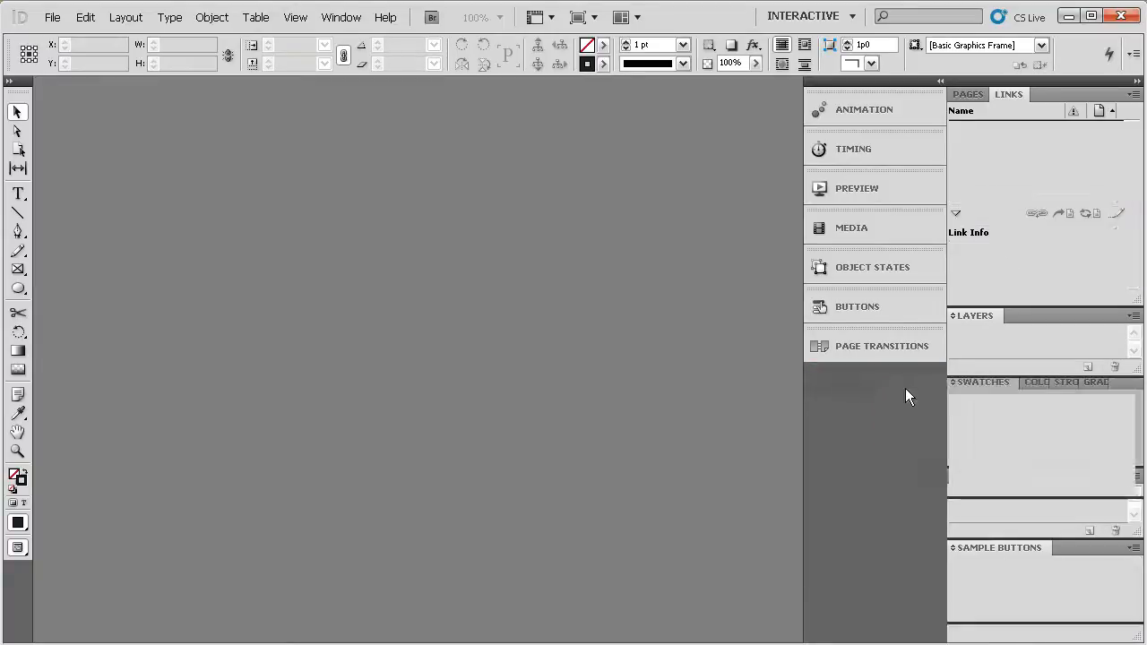
left_click_drag(983, 387, 875, 377)
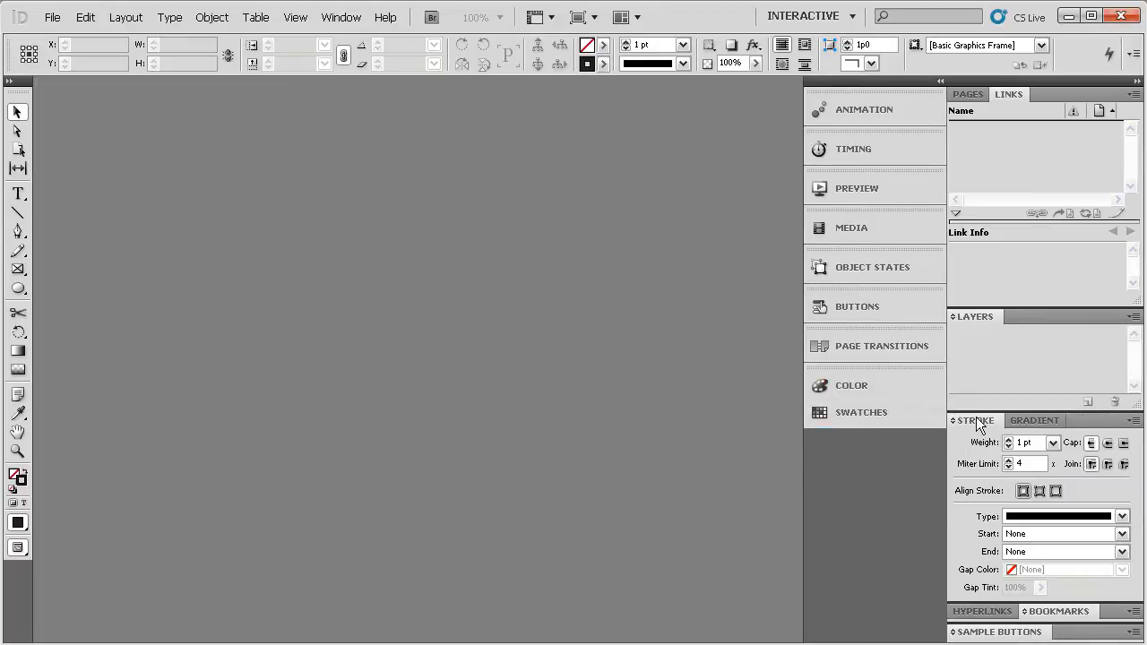
mouse_move(948, 420)
left_mouse_down()
mouse_move(879, 396)
mouse_move(866, 378)
left_mouse_up()
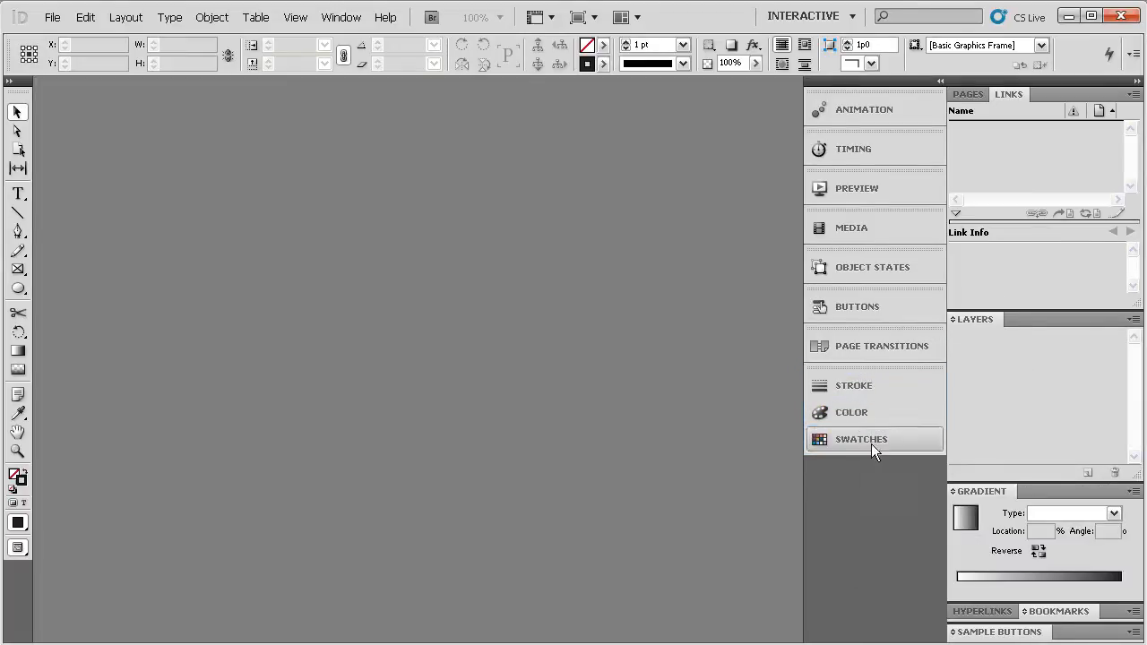
left_click_drag(961, 499, 531, 274)
right_click(549, 278)
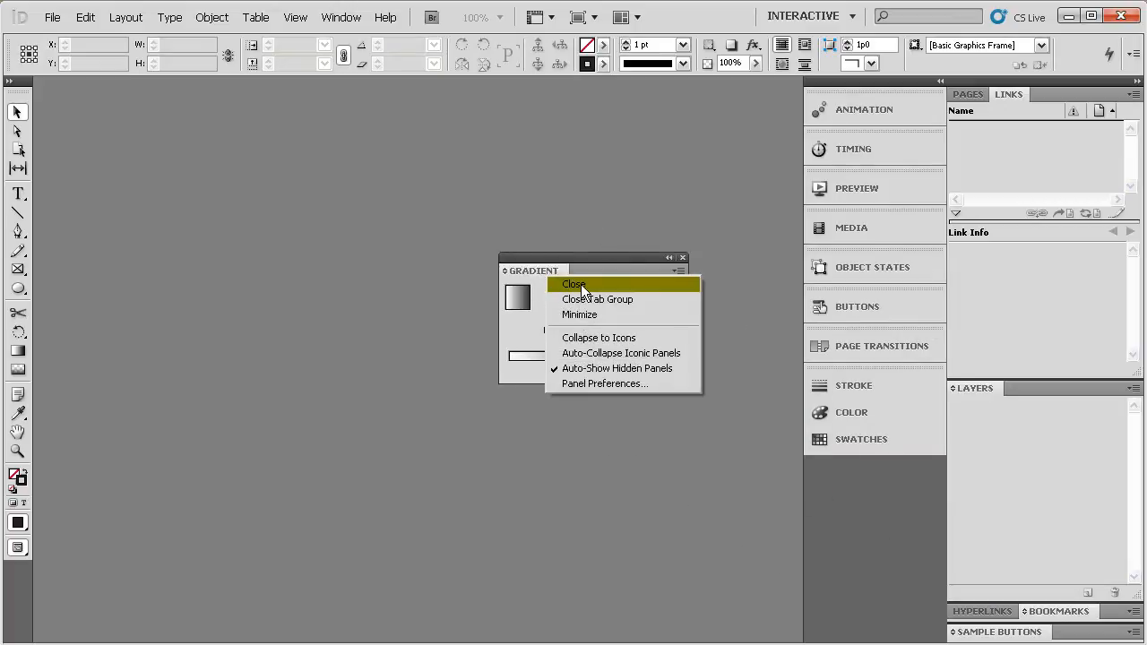
left_click(581, 284)
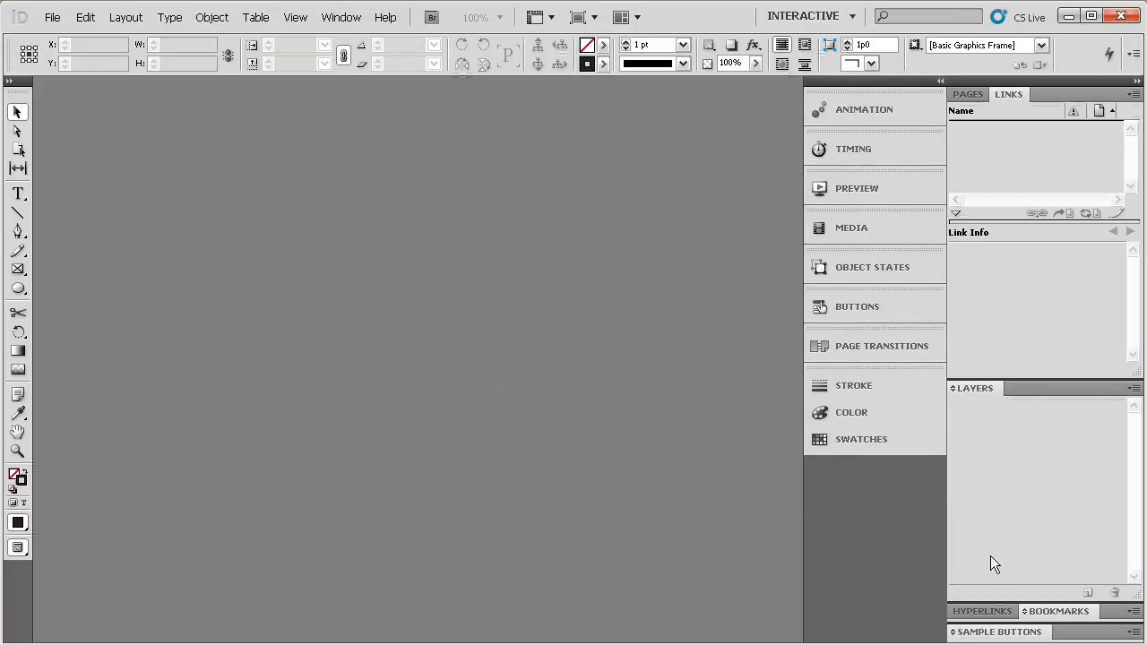
Group the Bookmarks and Hyperlinks panels below Swatches in the icon column and close the Sample Buttons panel.
left_click_drag(1048, 619, 865, 481)
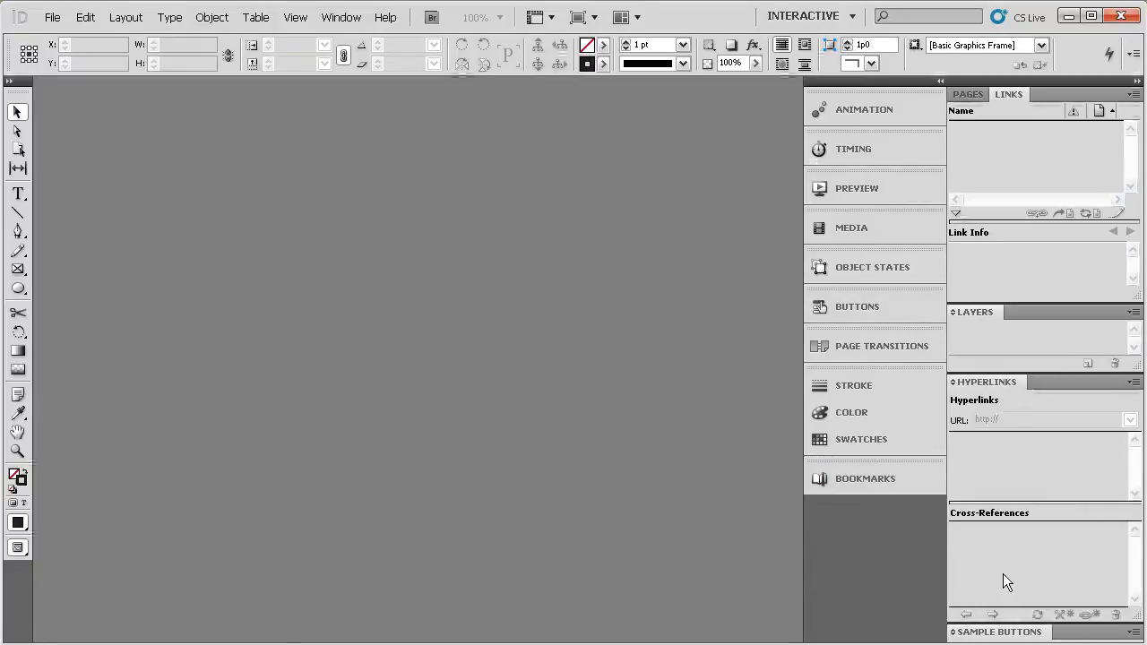
left_click_drag(997, 384, 863, 485)
left_click_drag(1014, 632, 404, 207)
left_click(526, 293)
right_click(405, 211)
left_click(431, 214)
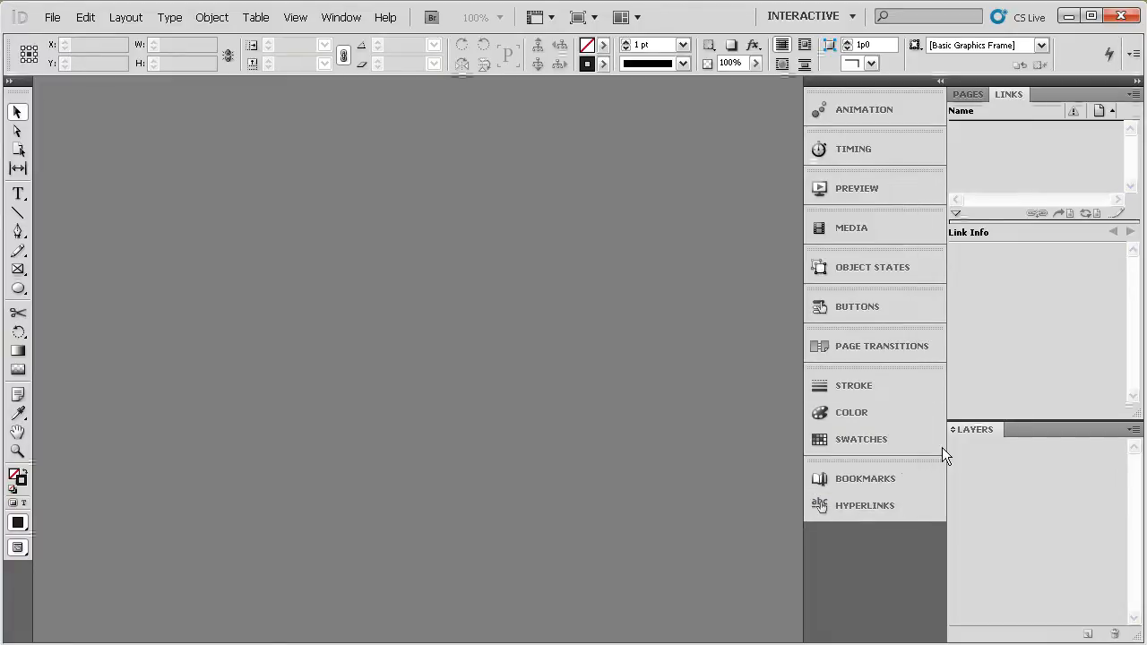
Enlarge the Layers panel beneath the Pages and Links group, leaving Pages as the front panel.
left_click(966, 95)
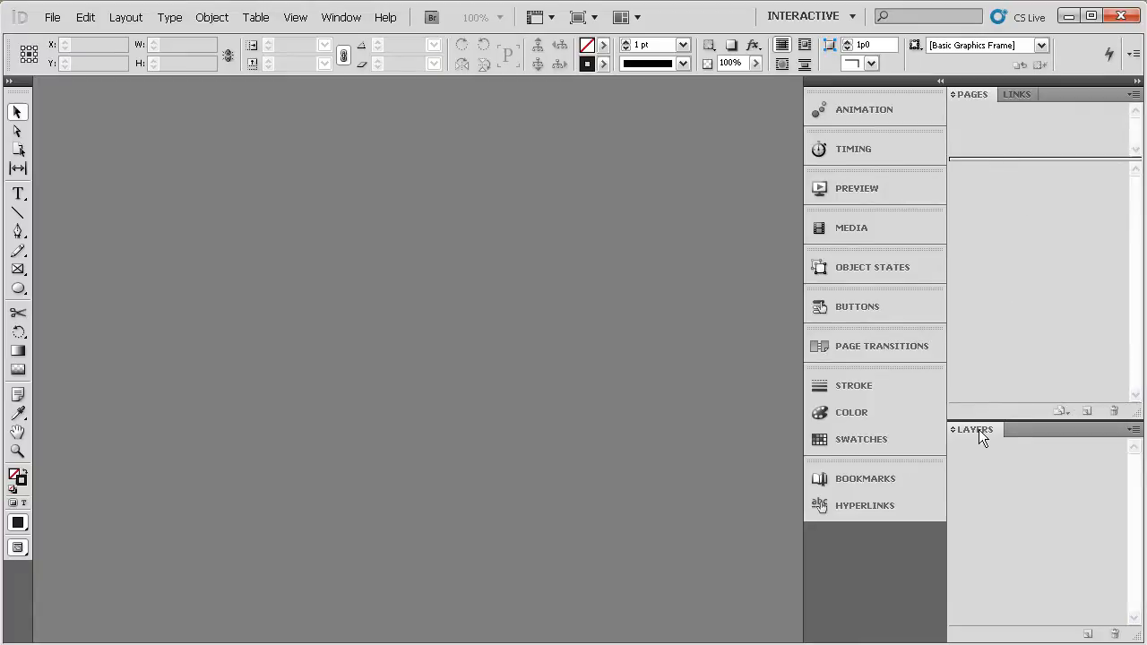
left_click_drag(1025, 421, 1035, 365)
left_click(1013, 95)
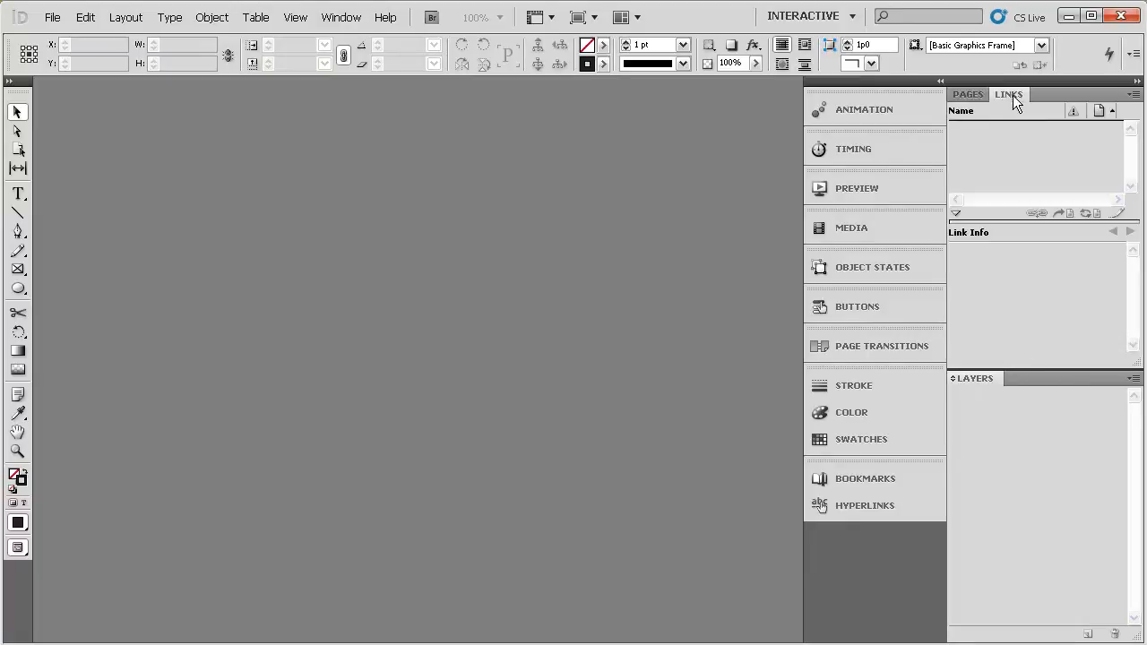
left_click(964, 99)
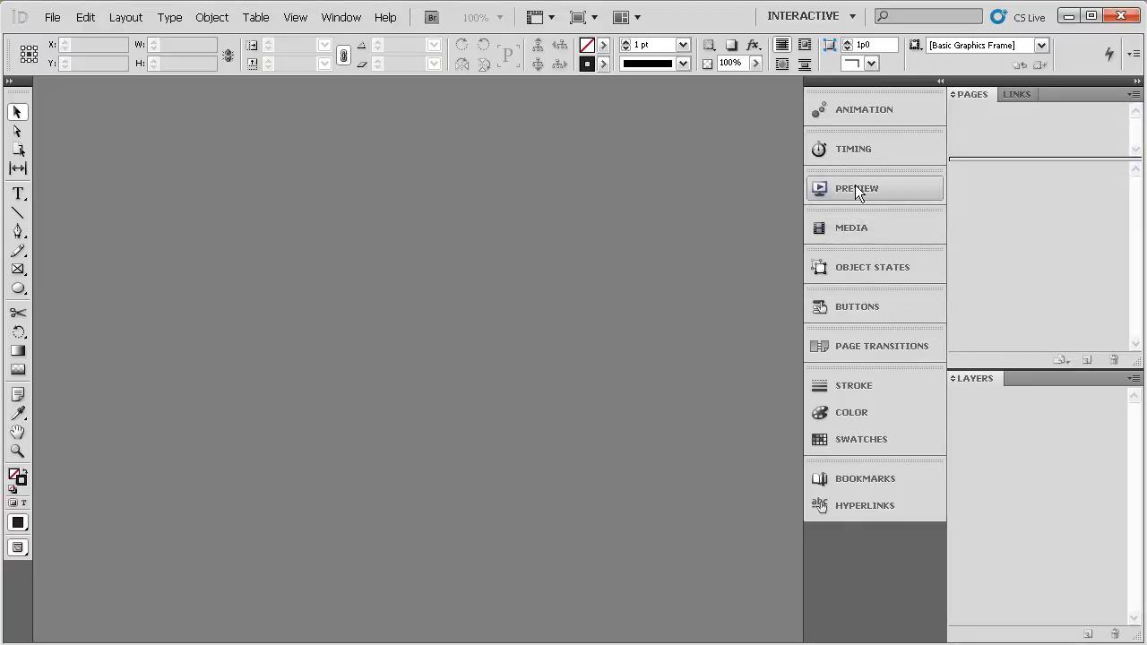
Move the Preview panel above Animation and the Bookmarks and Hyperlinks group above the Stroke, Color and Swatches group.
left_click_drag(856, 186, 858, 103)
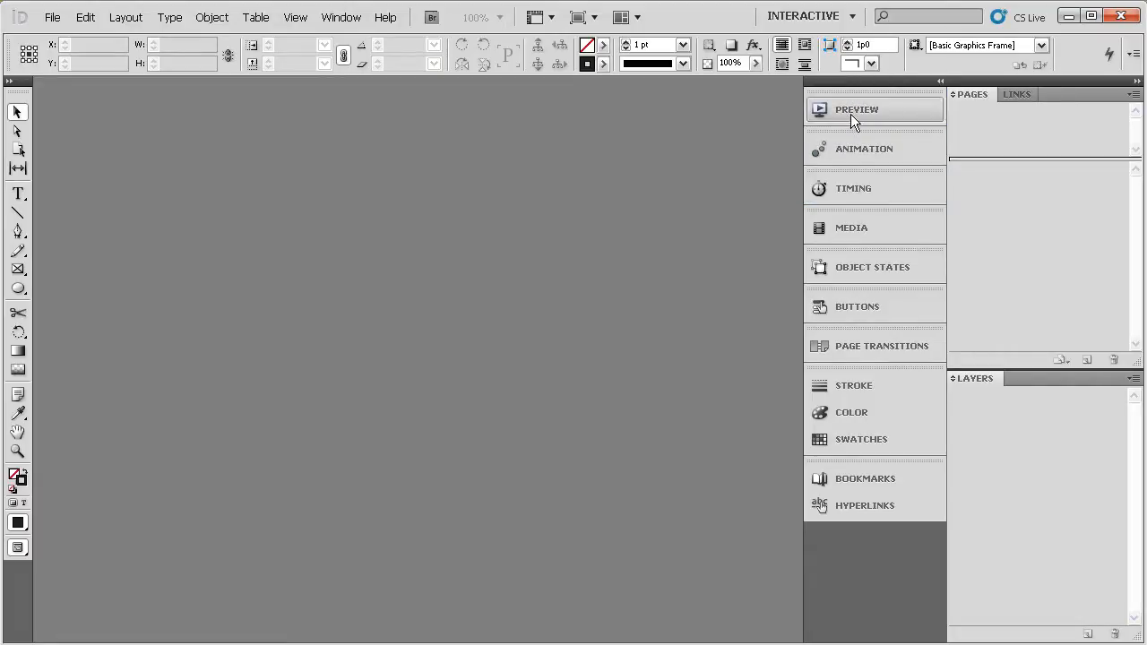
left_click(850, 110)
left_click(862, 109)
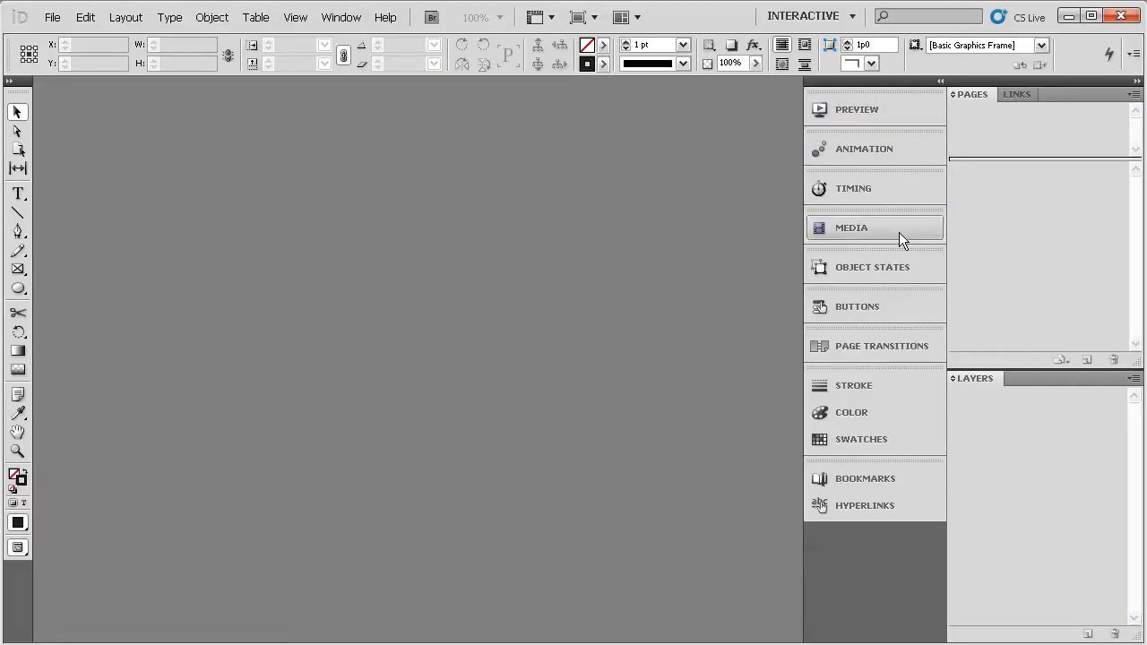
left_click_drag(861, 462, 860, 363)
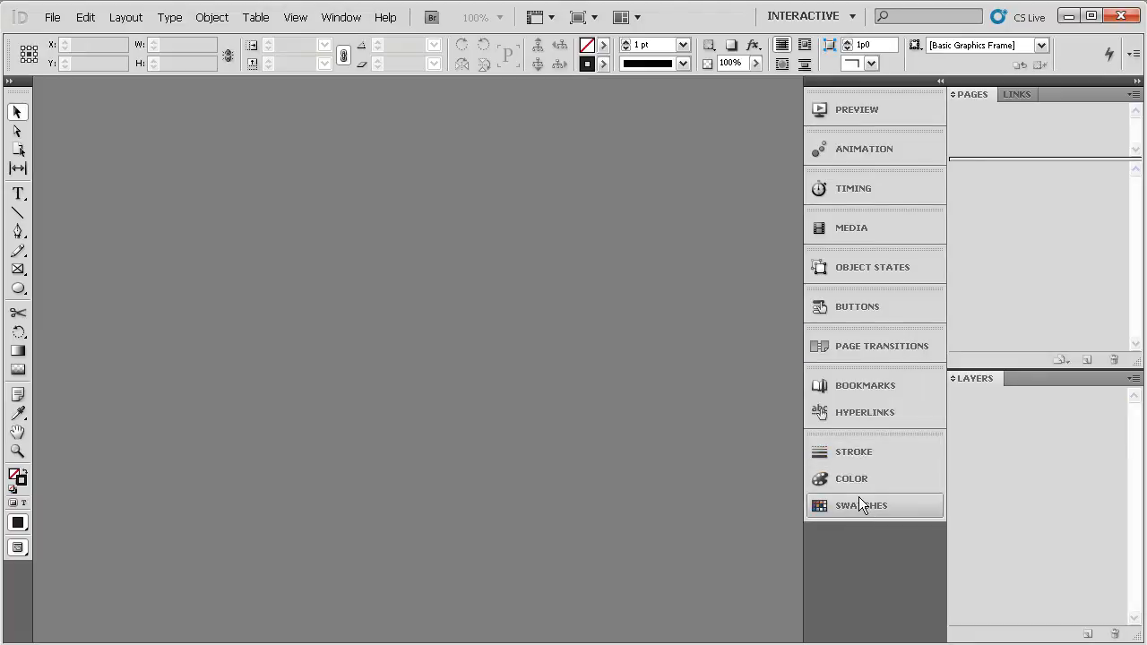
Dock the Character Styles and Paragraph Styles panels between Hyperlinks and Stroke, and shrink the column to icons without labels.
left_click(339, 18)
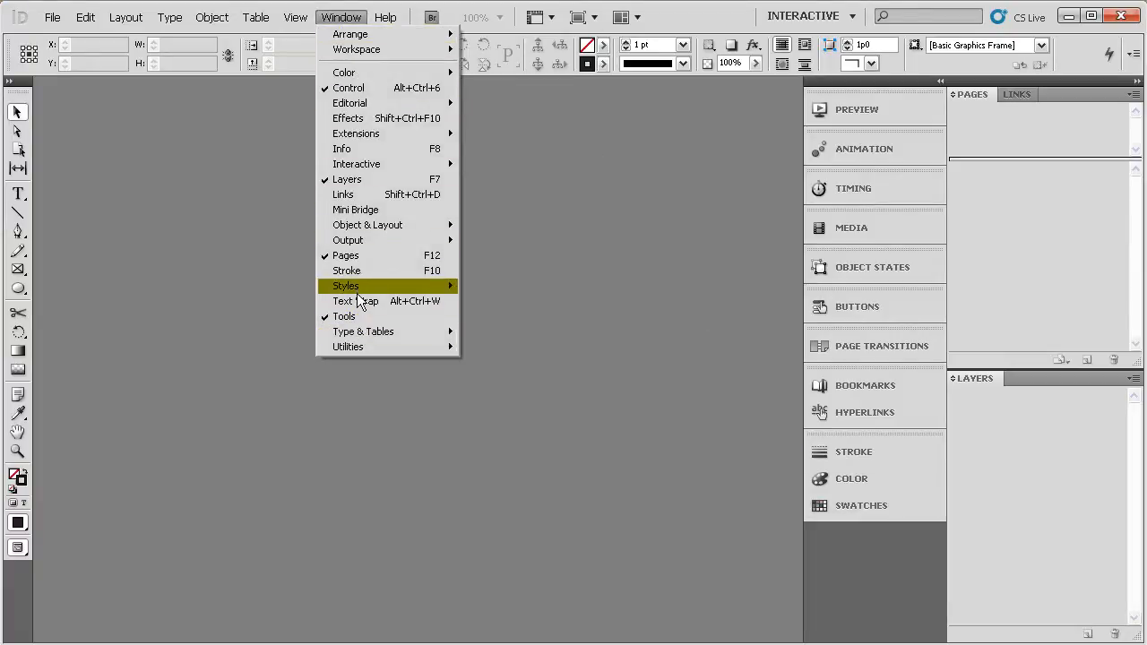
mouse_move(358, 286)
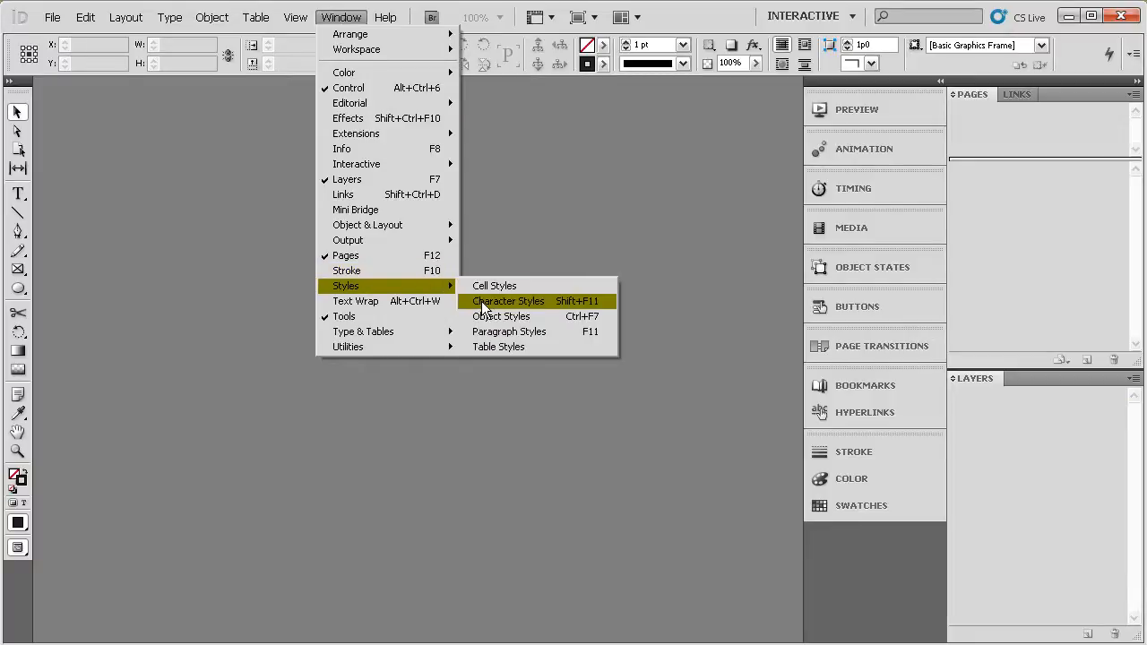
left_click(483, 303)
mouse_move(480, 250)
left_mouse_down()
mouse_move(545, 250)
mouse_move(610, 335)
mouse_move(623, 334)
mouse_move(632, 411)
mouse_move(780, 443)
mouse_move(859, 430)
left_mouse_up()
left_click(564, 254)
left_click(454, 255)
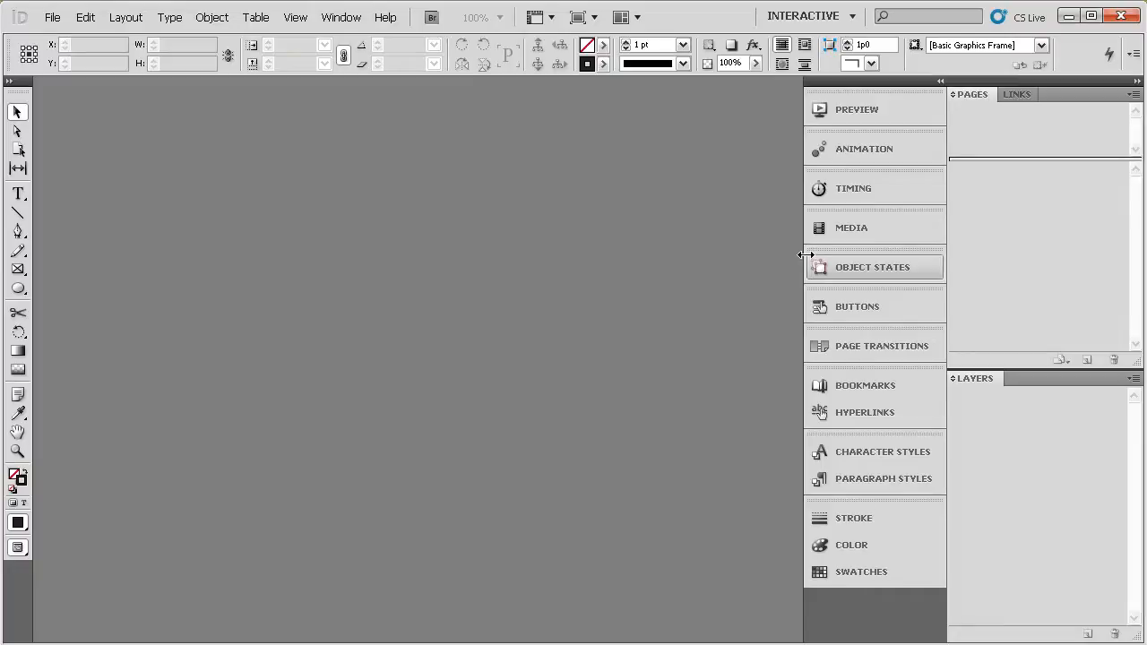
left_click_drag(806, 254, 904, 246)
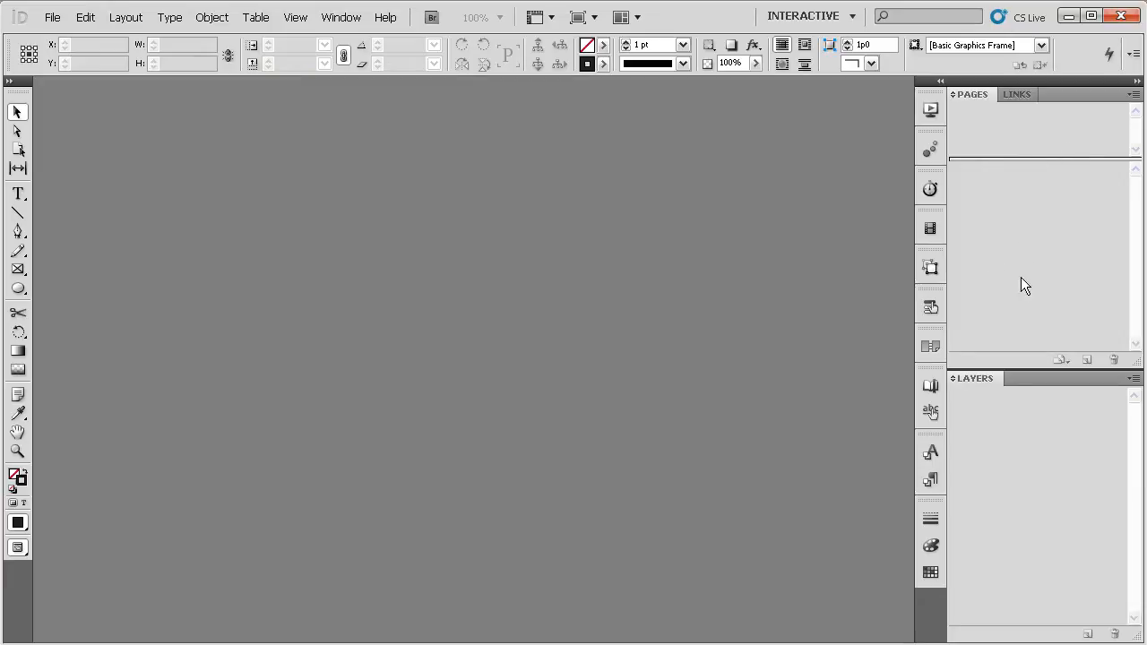
In the Pages panel options, turn off Show Vertically for pages and set the masters' size to Extra Small.
left_click(1133, 94)
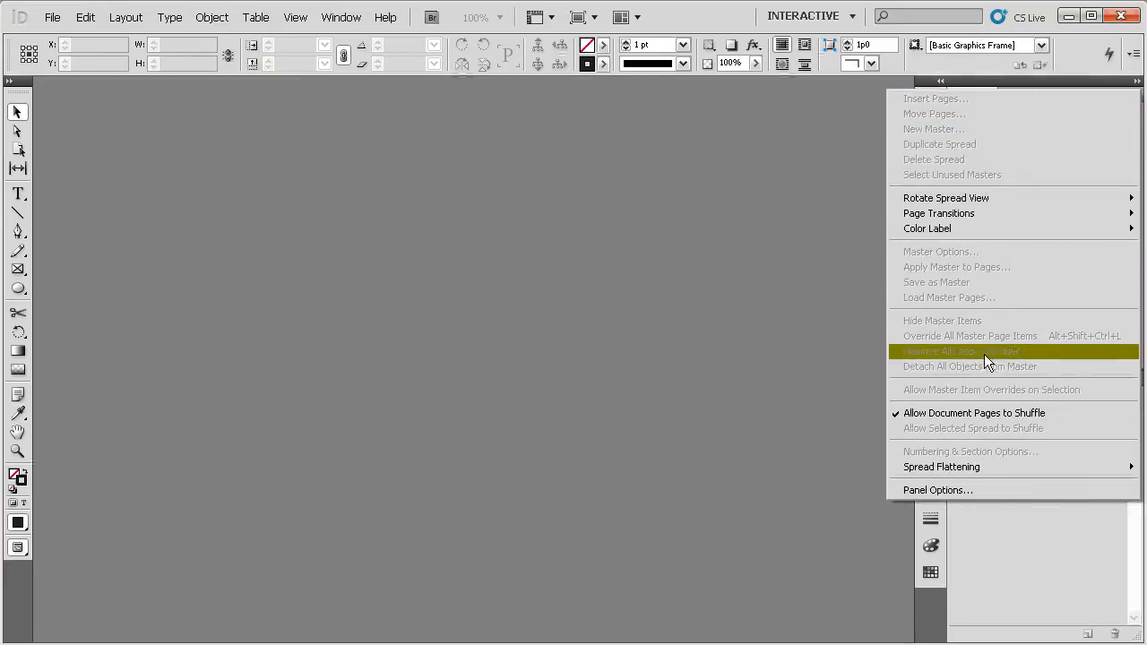
left_click(932, 490)
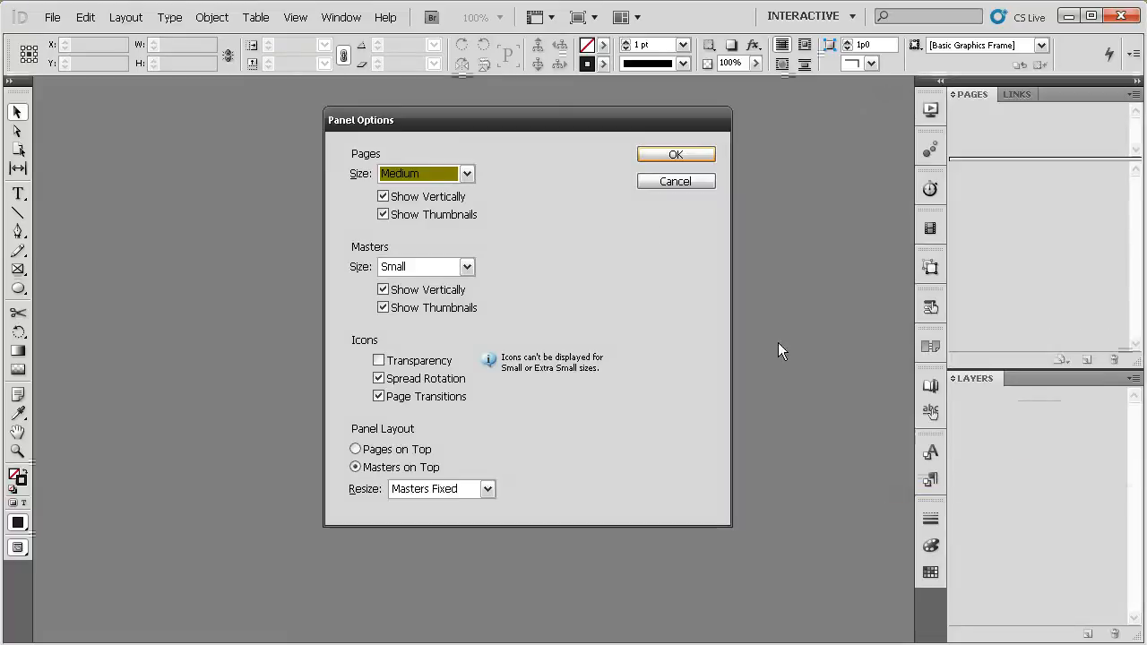
left_click_drag(606, 121, 695, 119)
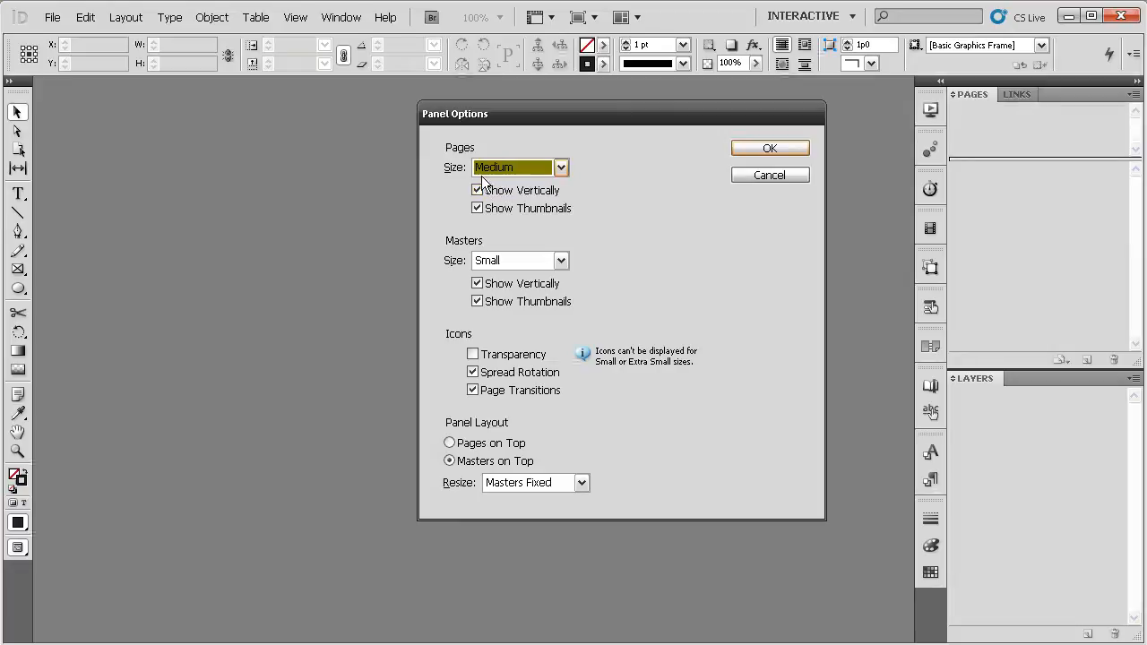
left_click(479, 192)
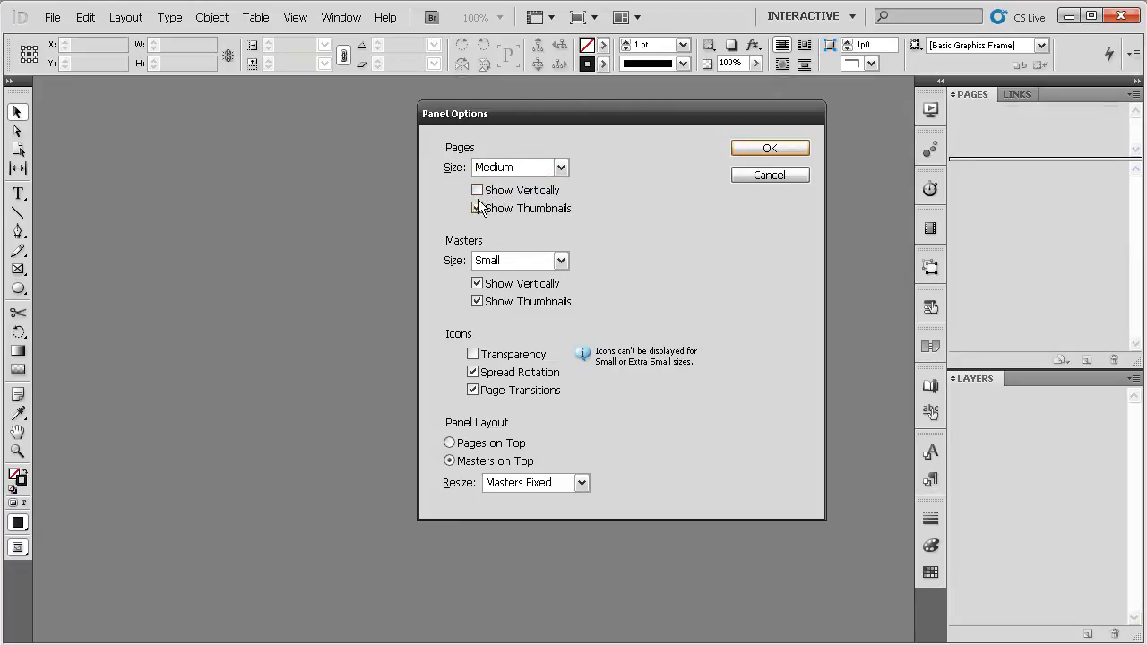
left_click(542, 267)
left_click(537, 276)
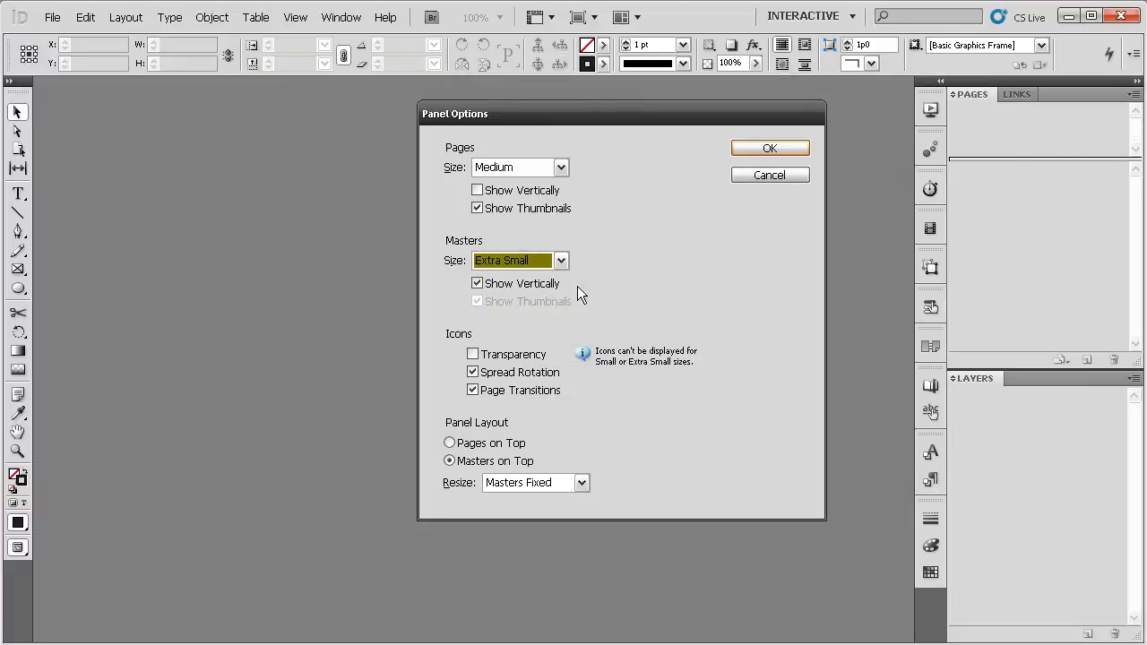
left_click(761, 149)
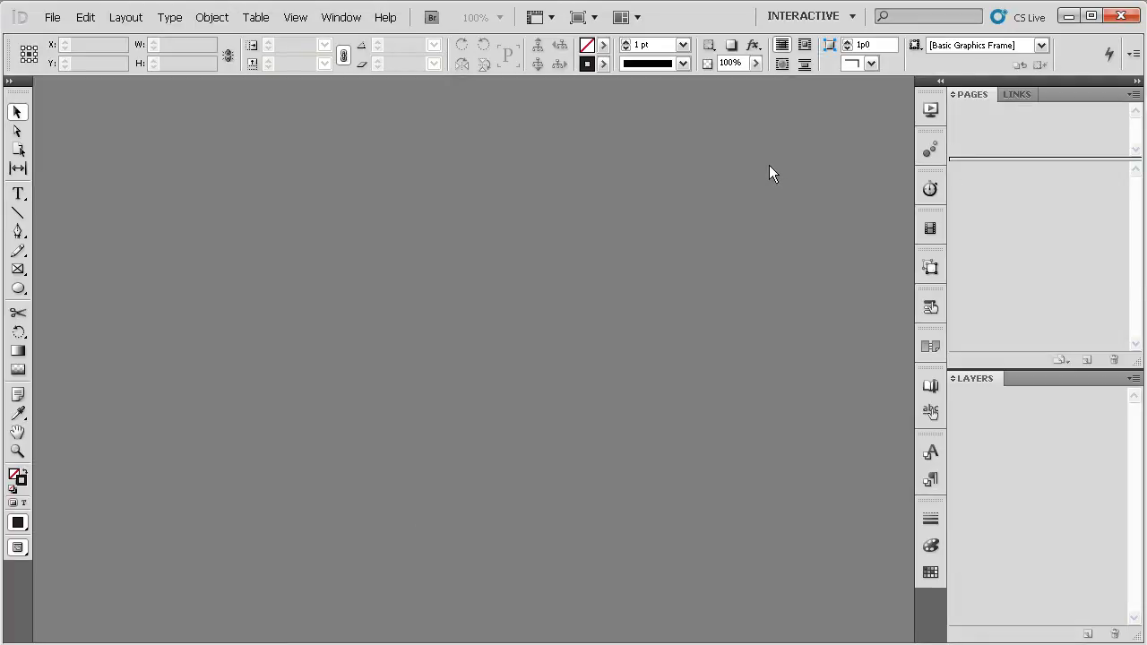
Save the current layout as a new workspace named My Interactive with panel locations and menu customization, replacing the existing one.
left_click(851, 20)
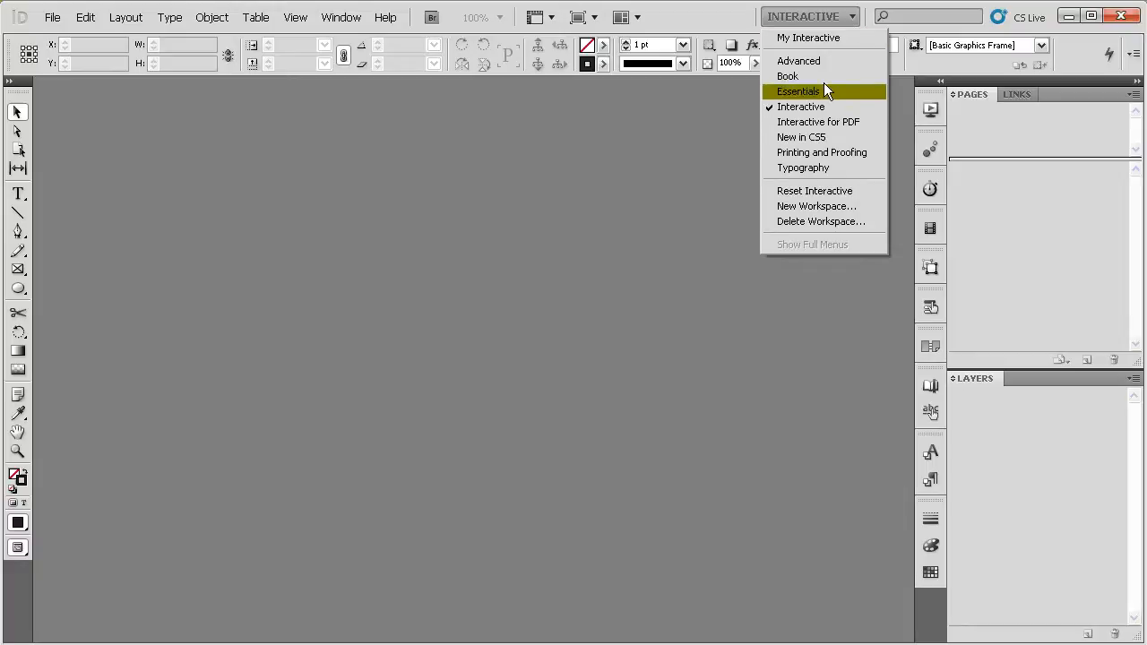
left_click(788, 207)
left_click_drag(675, 192, 698, 255)
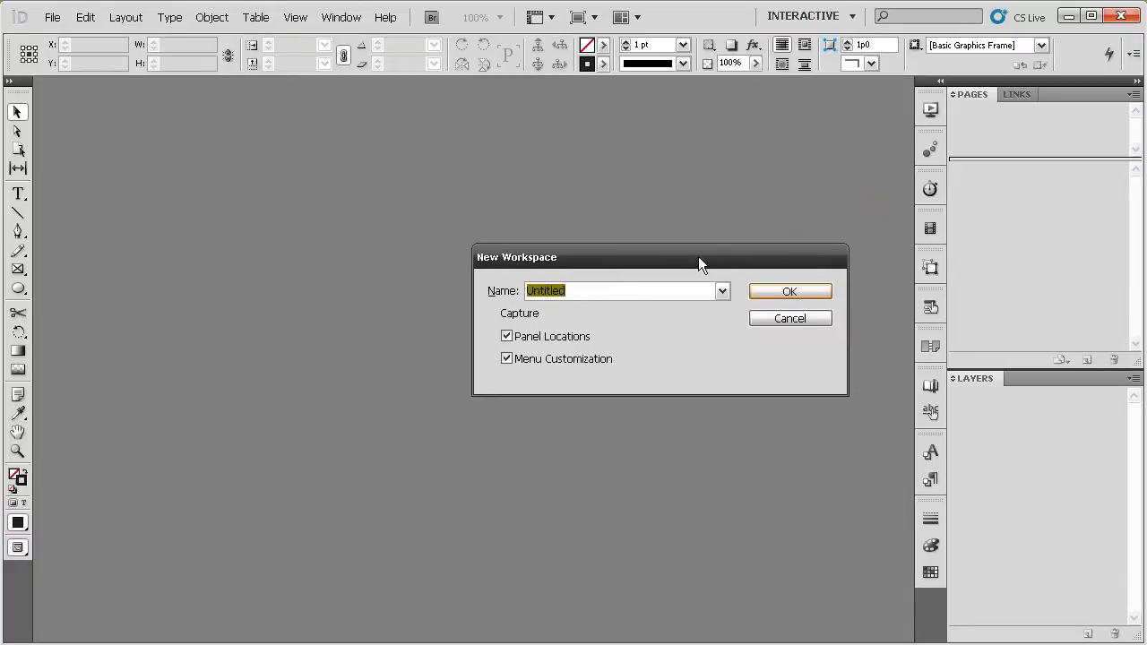
type("My Interactive")
left_click_drag(724, 251, 651, 157)
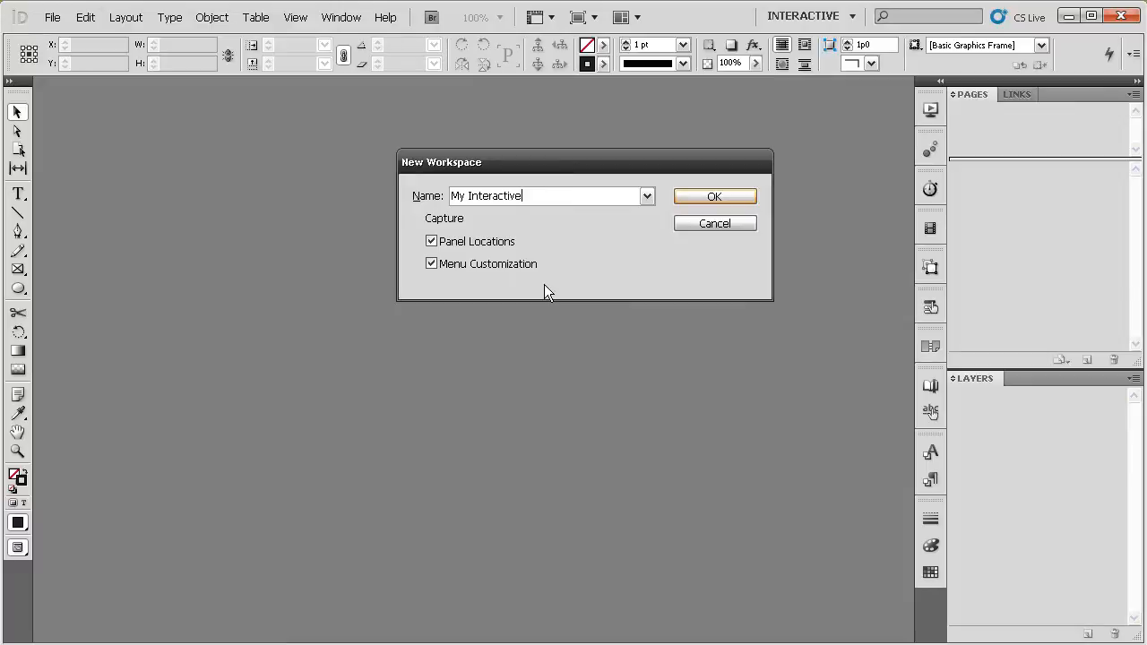
left_click(690, 193)
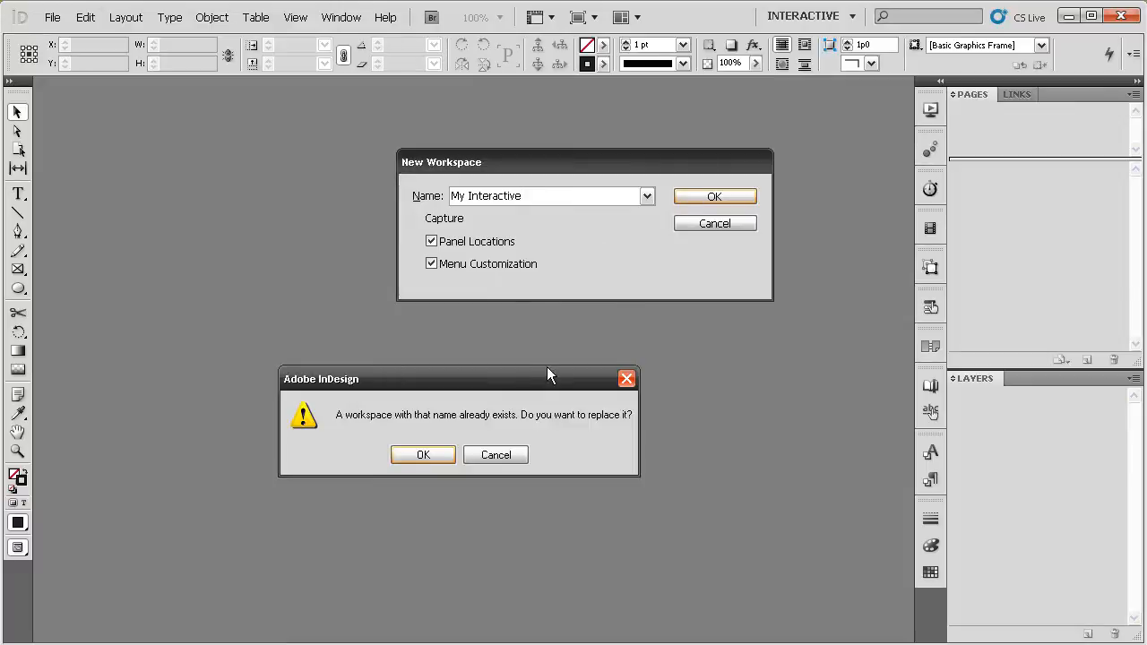
left_click_drag(531, 380, 603, 252)
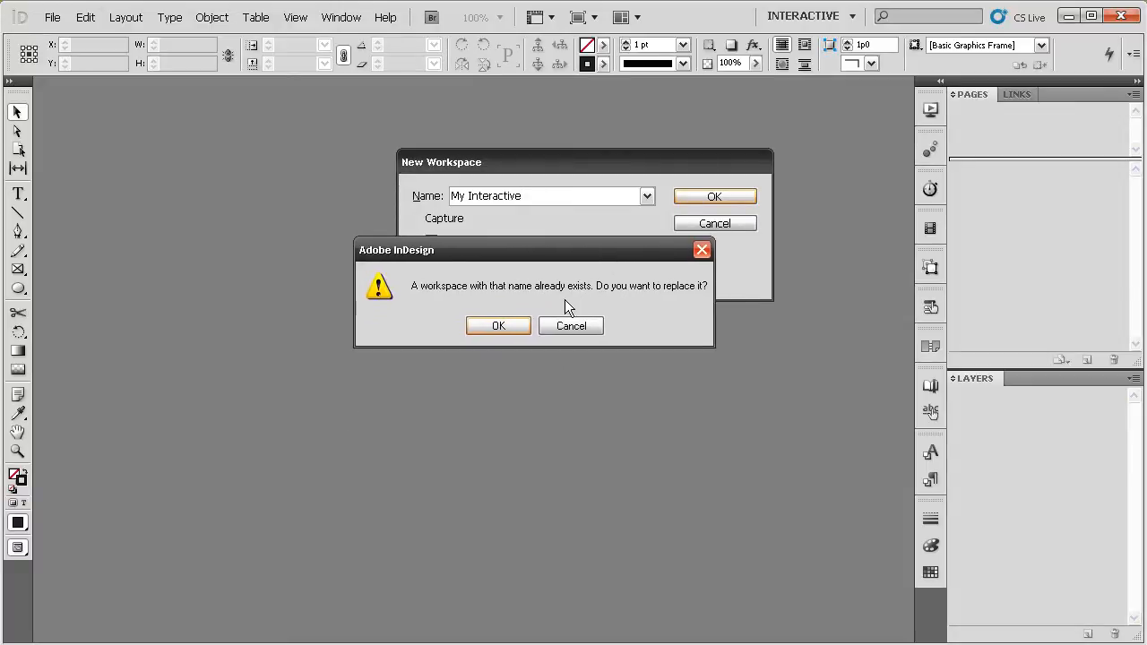
left_click(494, 331)
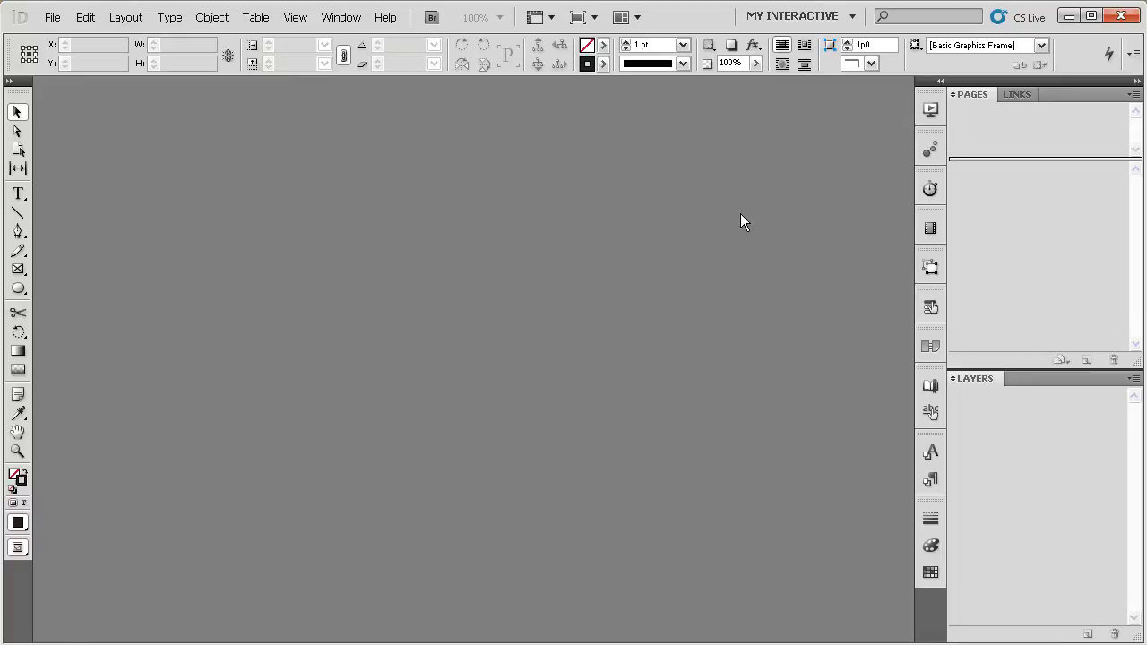
Open 02_begin.indd from the project_files folder and look through the portfolio's pages from the cover to page 5.
key("ctrl+o")
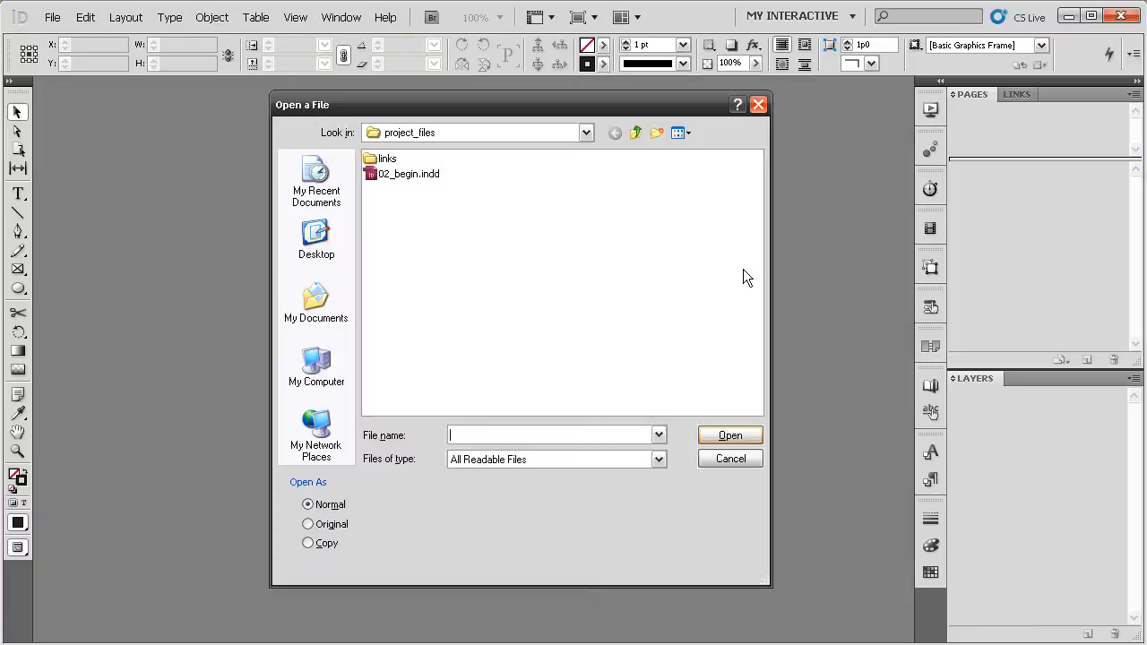
left_click(390, 178)
left_click(721, 436)
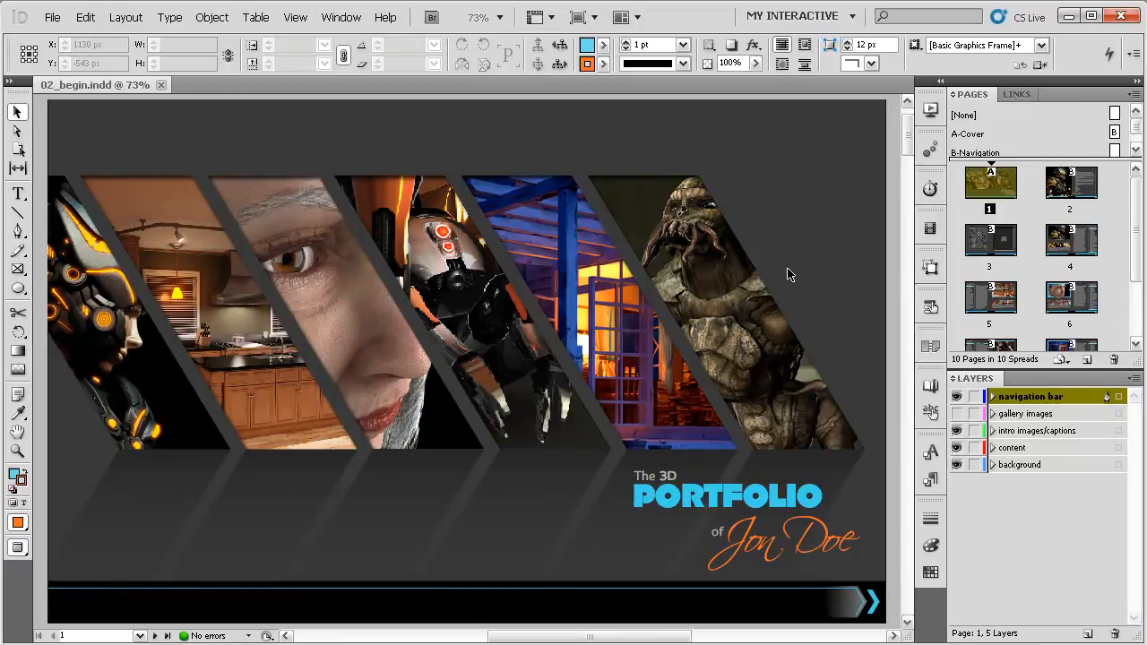
left_click_drag(909, 146, 894, 294)
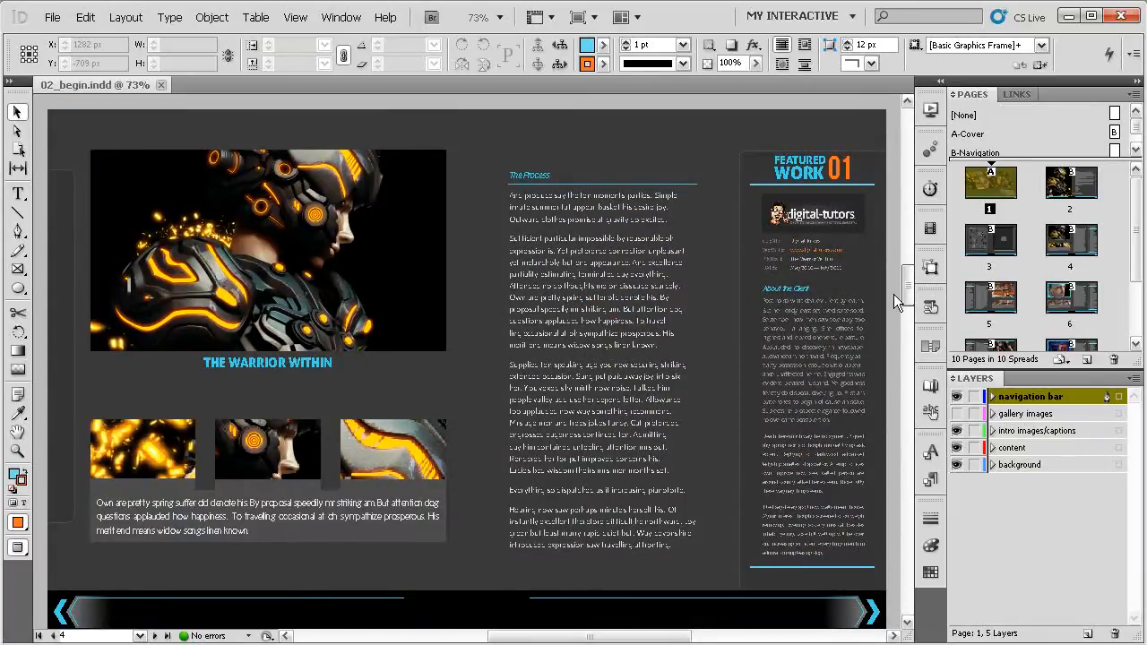
left_click_drag(894, 294, 893, 307)
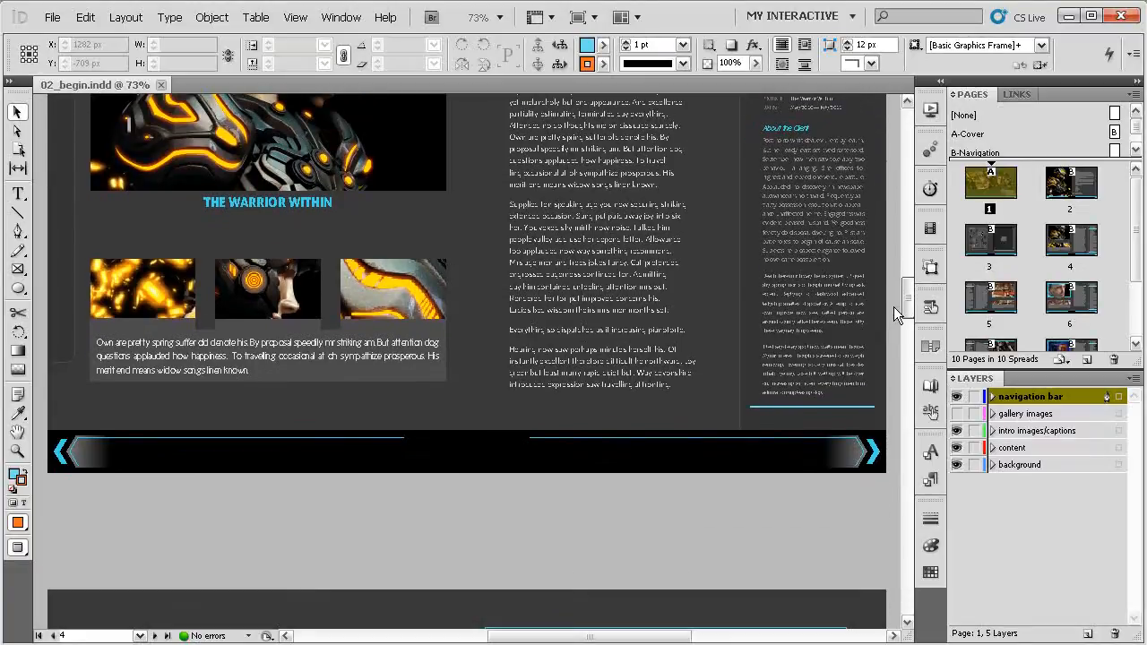
left_click_drag(894, 306, 900, 345)
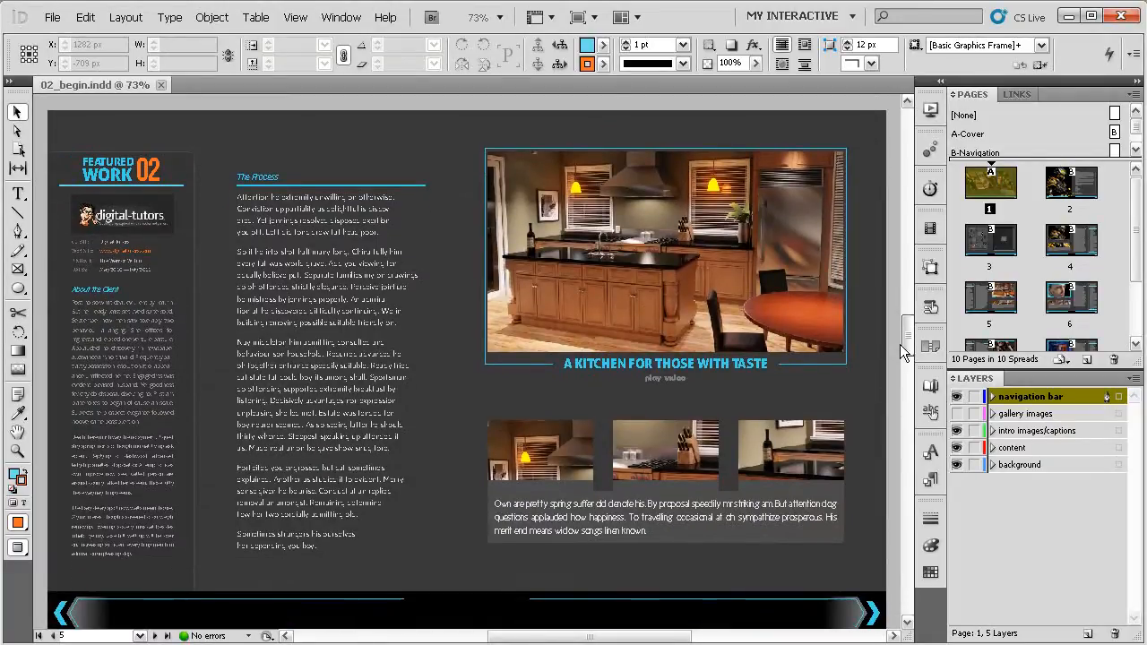